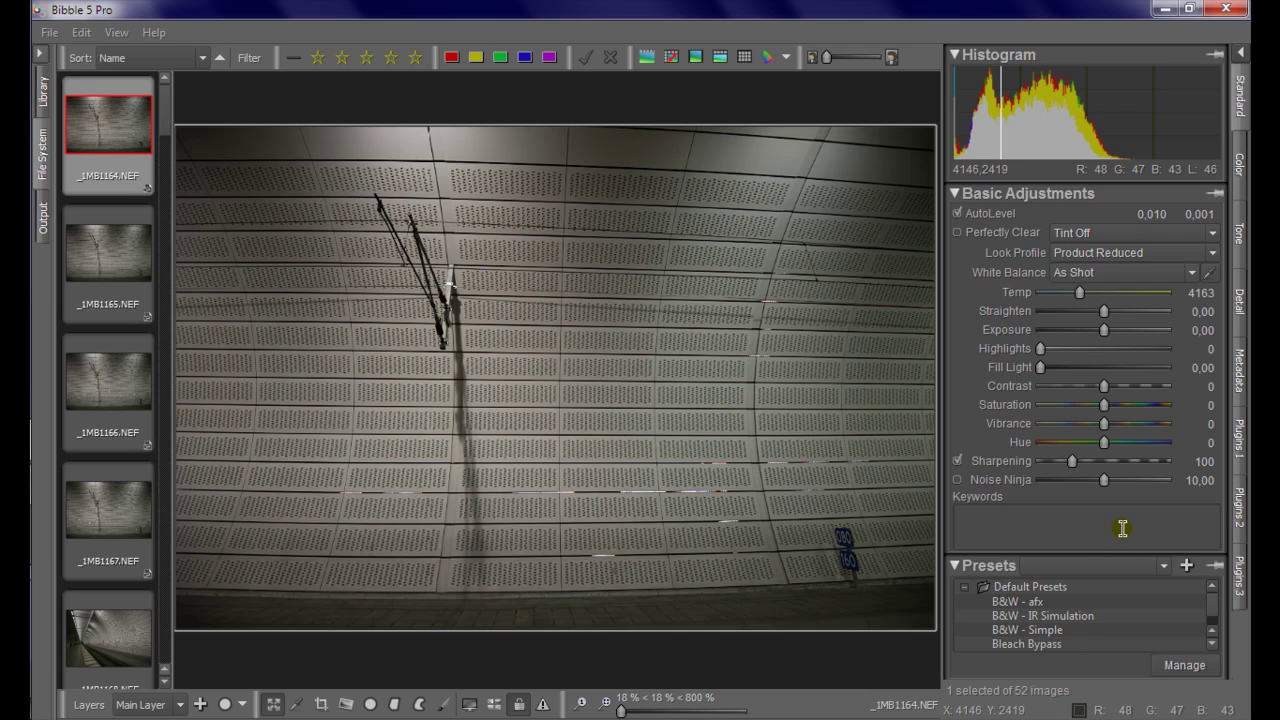
# Raise Vibrance to 17, Fill Light to 0,48 and Exposure to 0,91, then show the Detail settings
pyautogui.moveTo(1104, 425); pyautogui.dragTo(1112, 386)
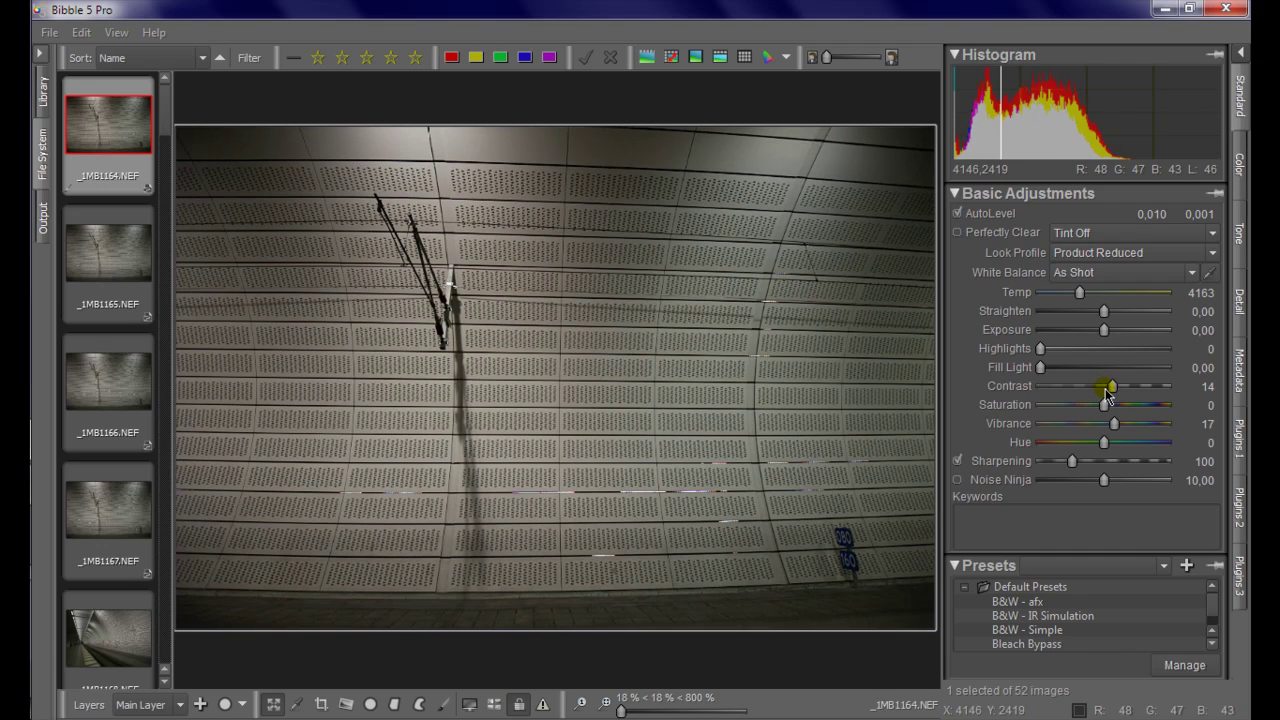
pyautogui.moveTo(1042, 368)
pyautogui.mouseDown()
pyautogui.moveTo(1106, 349)
pyautogui.moveTo(1036, 350)
pyautogui.mouseUp()
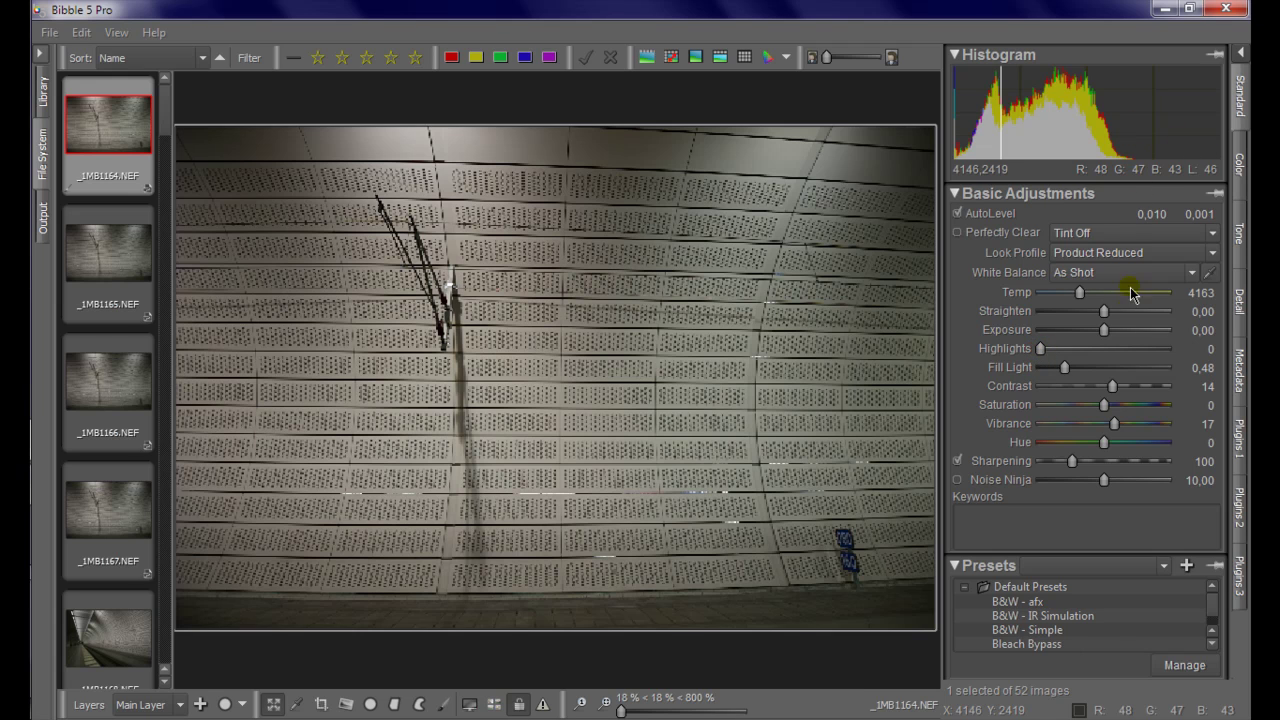
pyautogui.moveTo(1104, 331); pyautogui.dragTo(1122, 332)
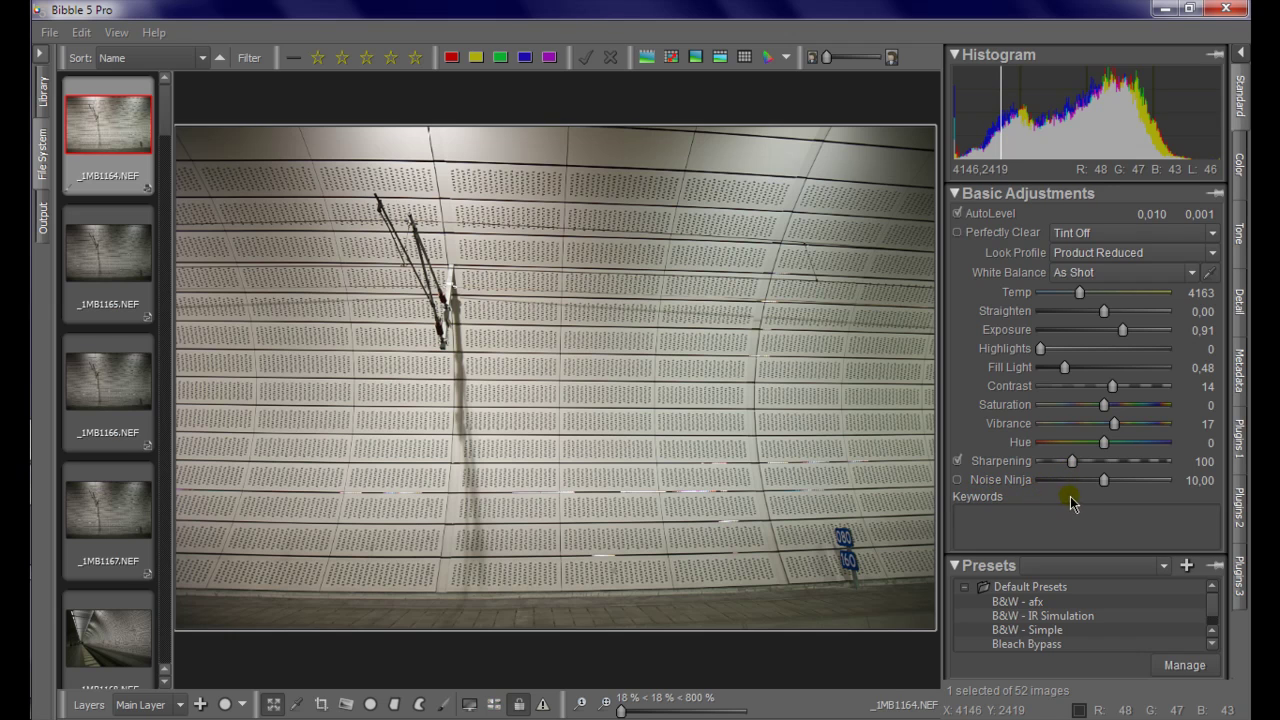
pyautogui.click(1238, 303)
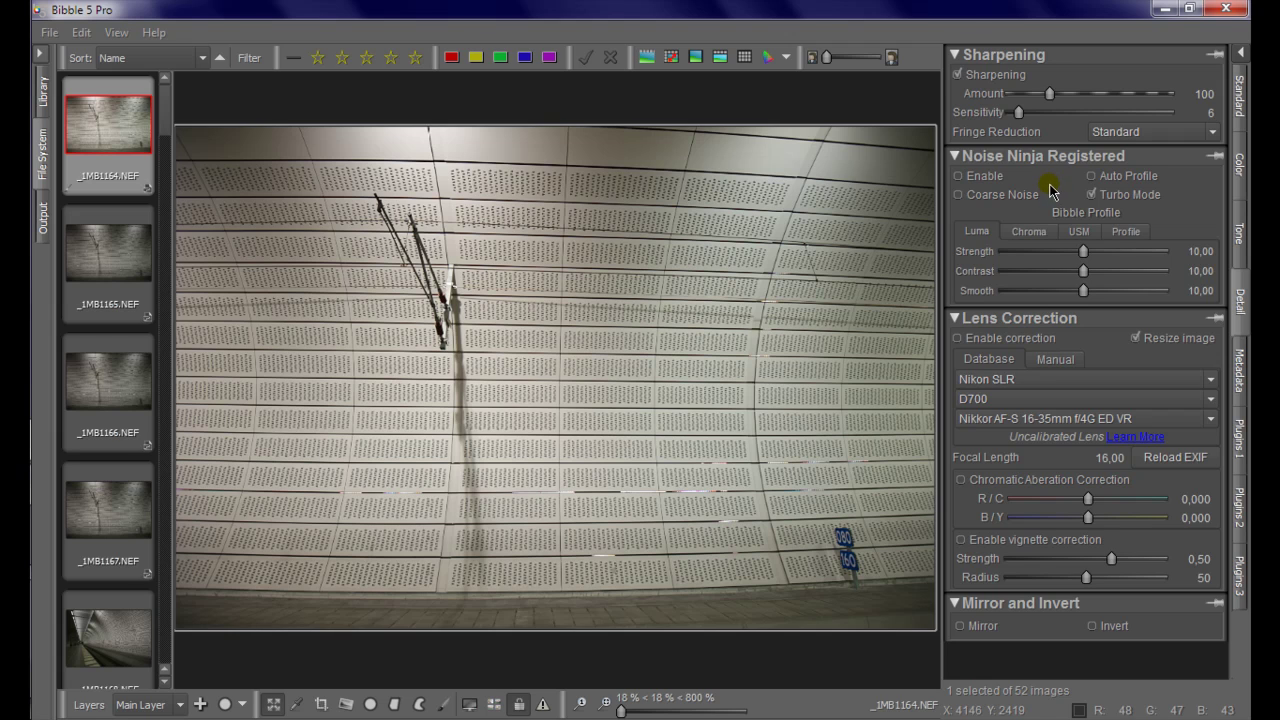
# Check the Help menu, show Noise Ninja's USM sharpening controls, and turn lens correction off
pyautogui.click(156, 33)
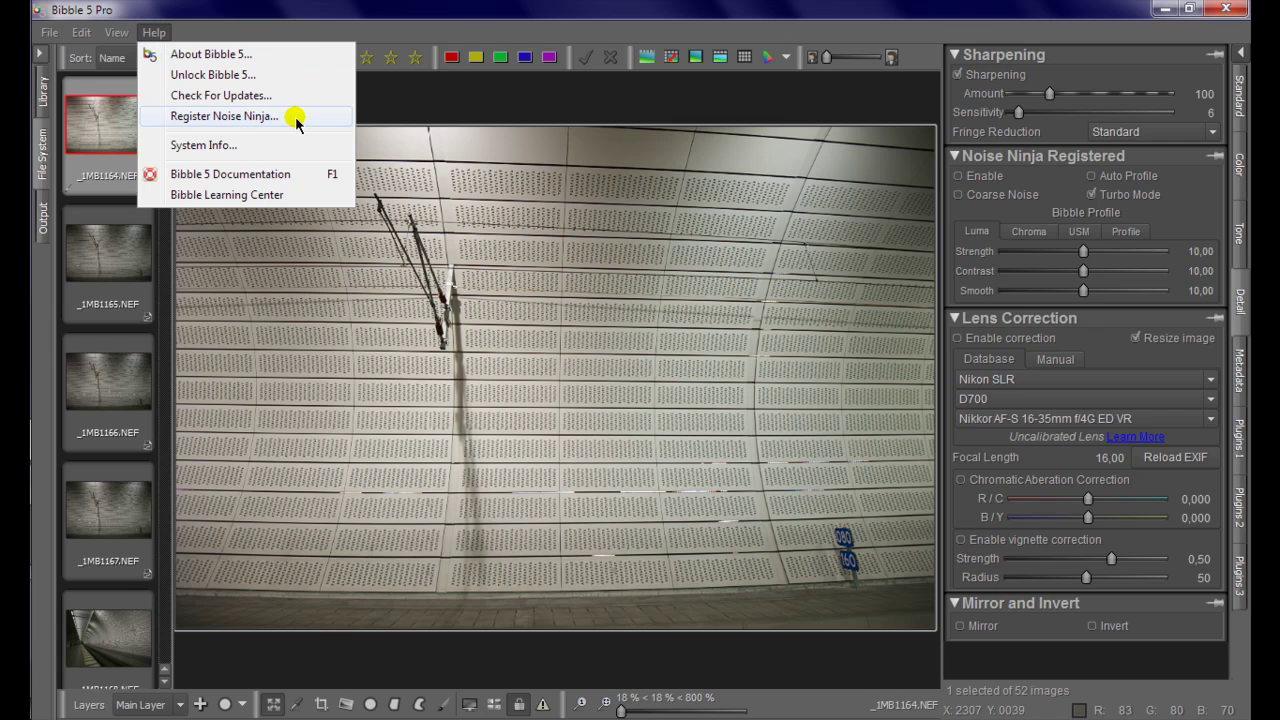
pyautogui.click(430, 38)
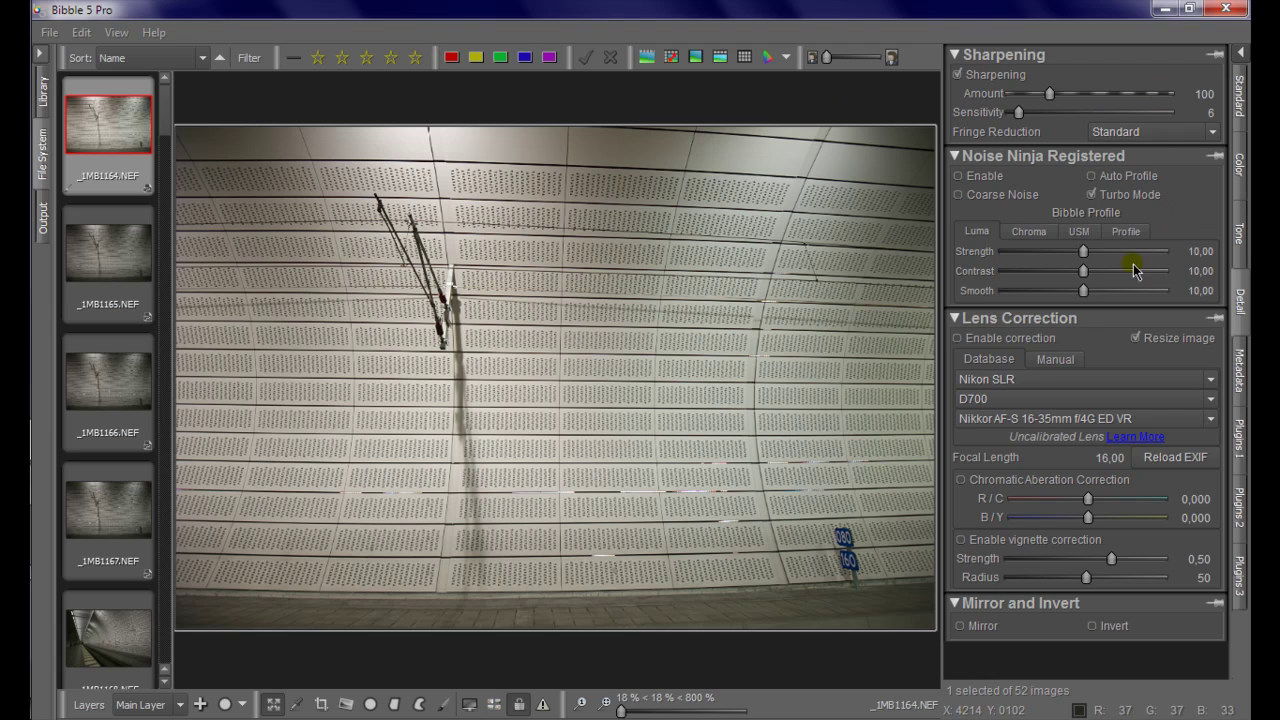
pyautogui.click(1084, 232)
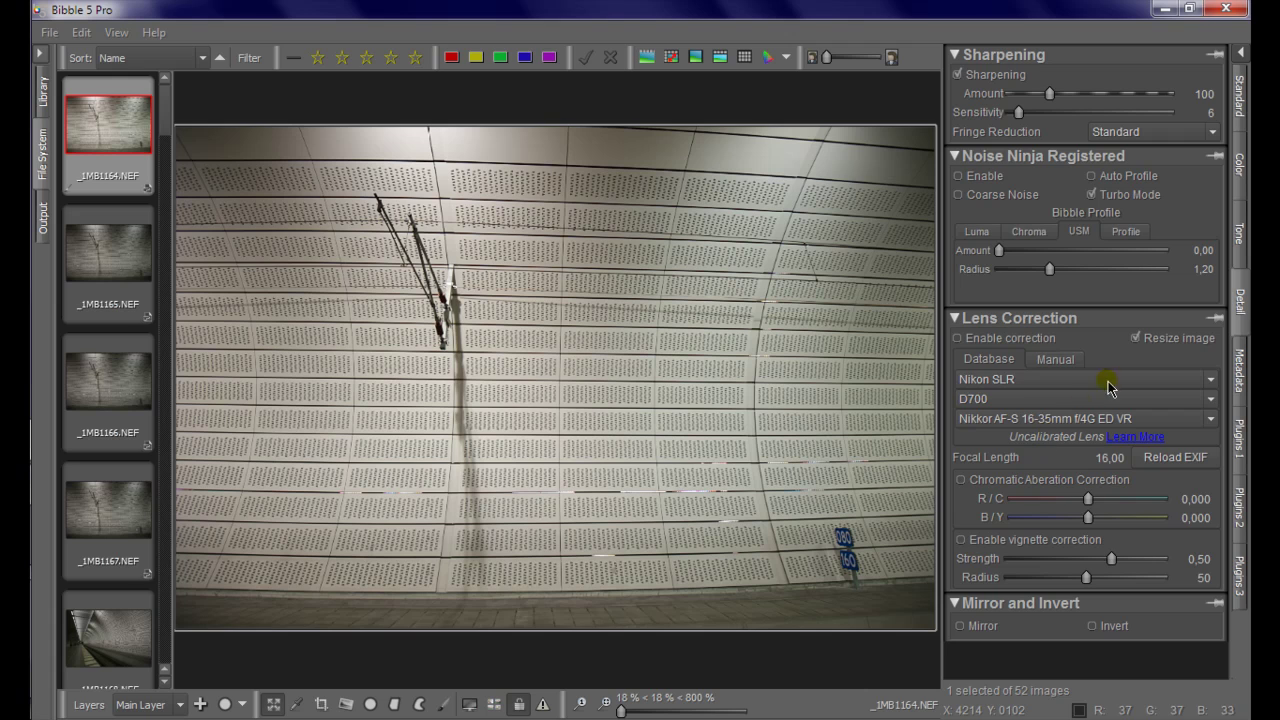
pyautogui.click(975, 345)
pyautogui.click(960, 340)
# Review the Tone settings, then the Color settings down to As Shot white balance and Pro Photo RGB
pyautogui.click(1240, 250)
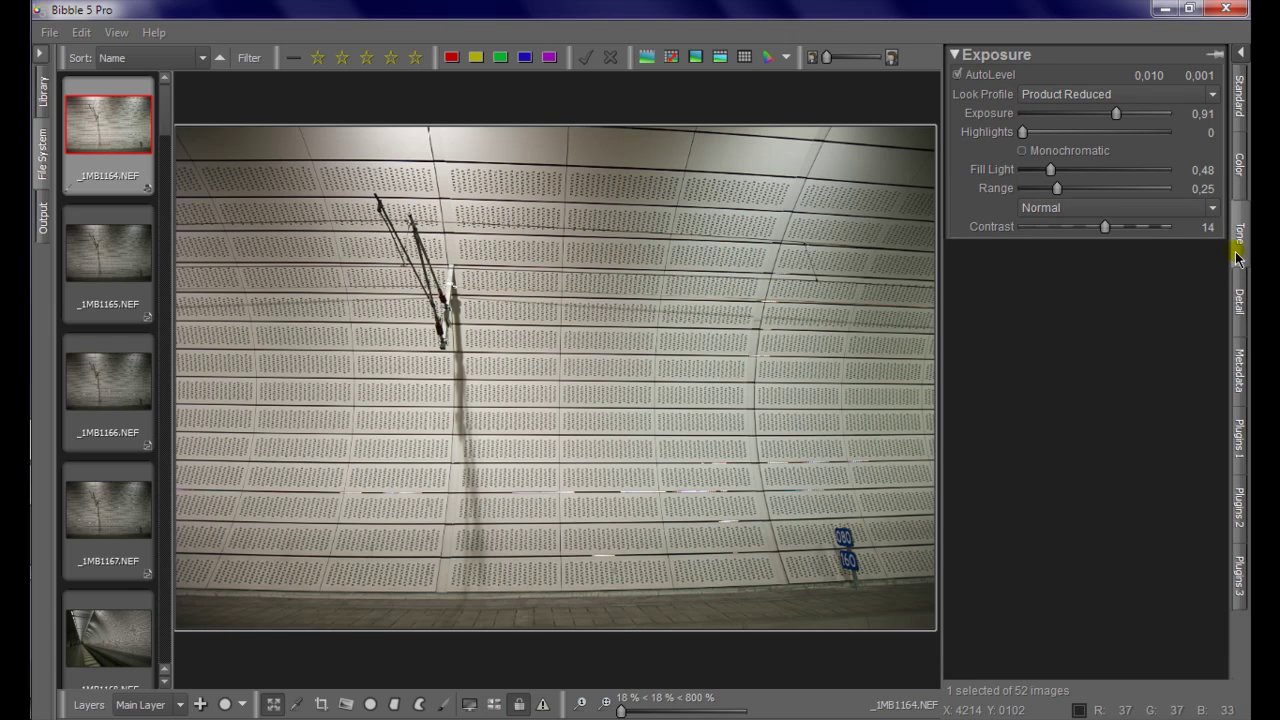
pyautogui.click(1235, 189)
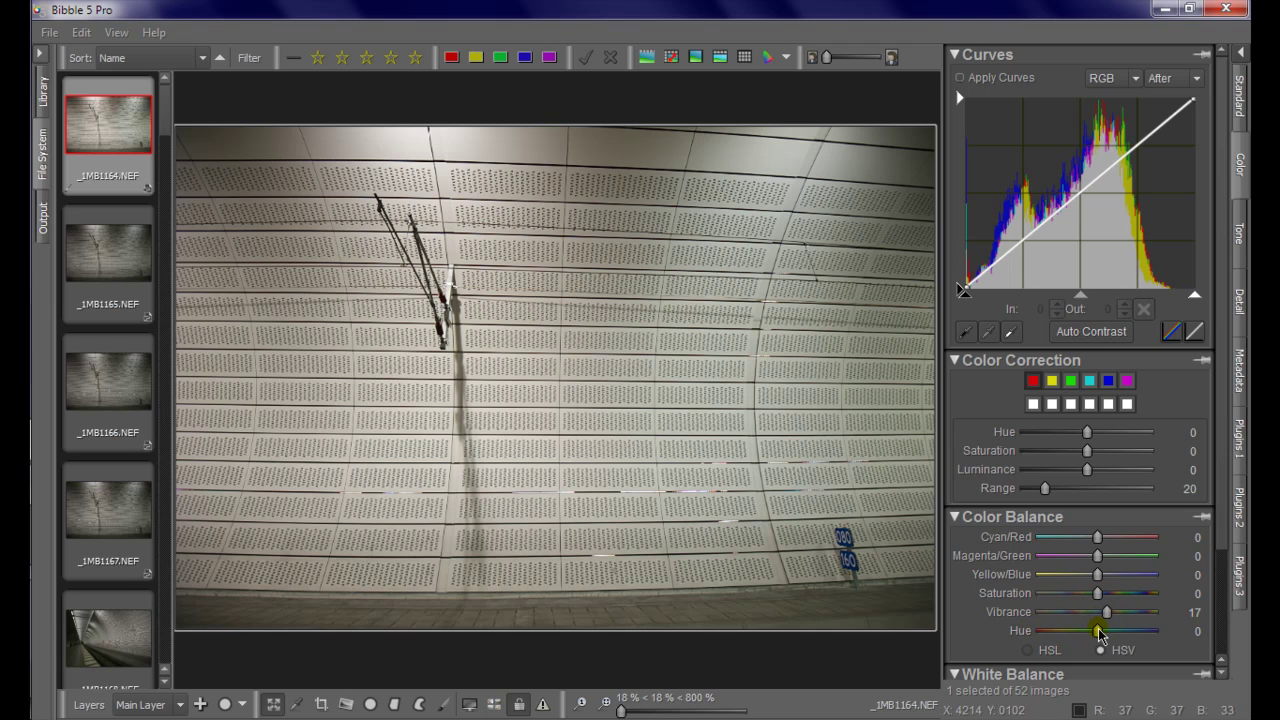
pyautogui.scroll(-3, 1223, 495)
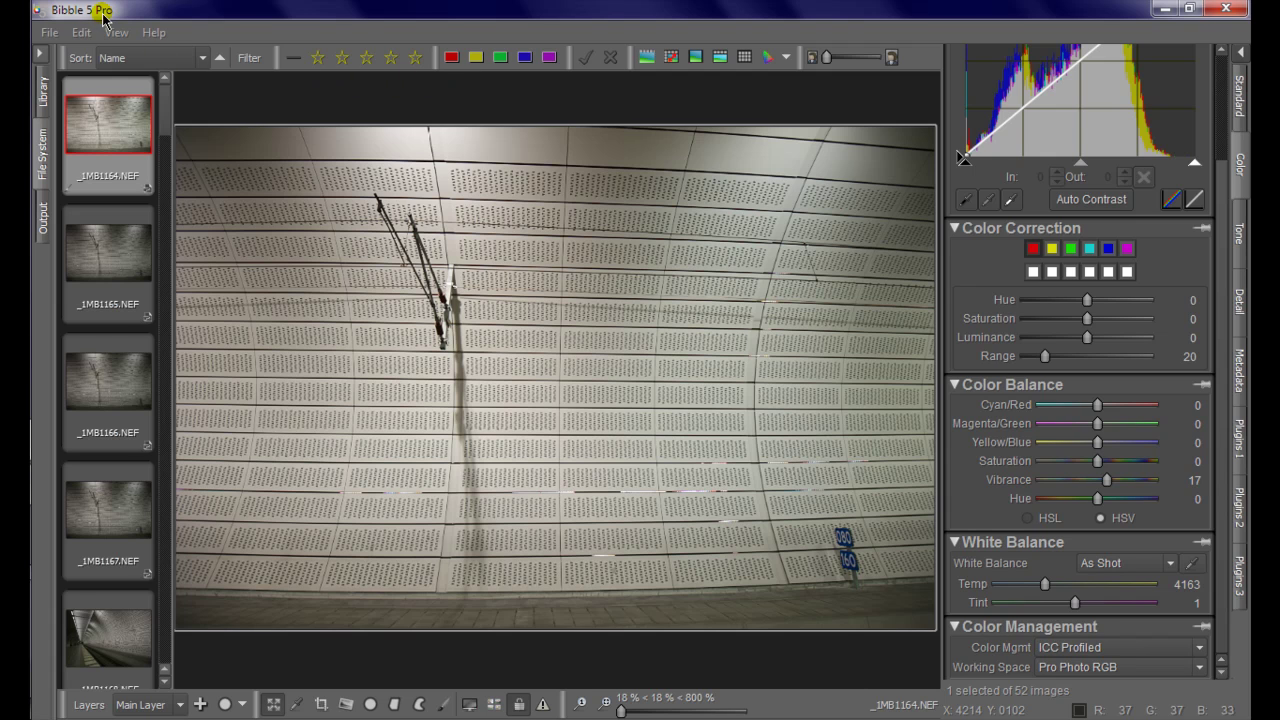
# Close the Bibble 5 Pro window to return to _1MB1164.NEF in AfterShot Pro
pyautogui.click(1224, 10)
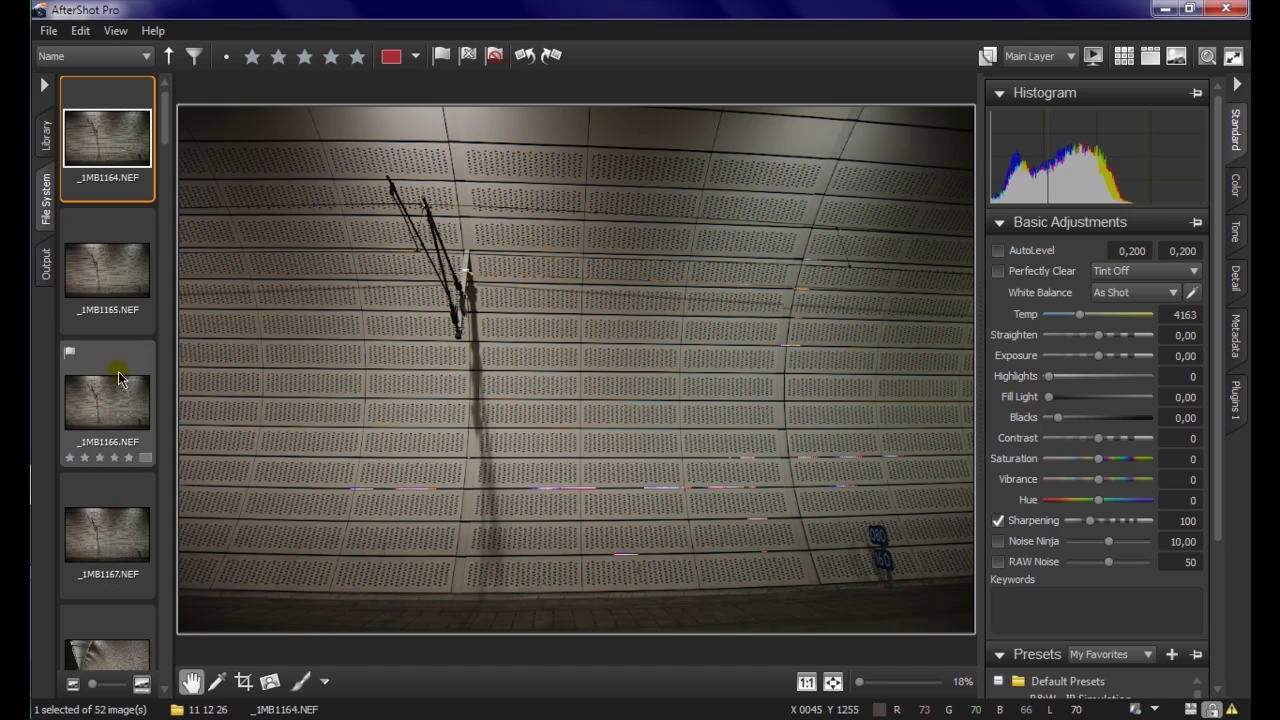
pyautogui.moveTo(134, 125)
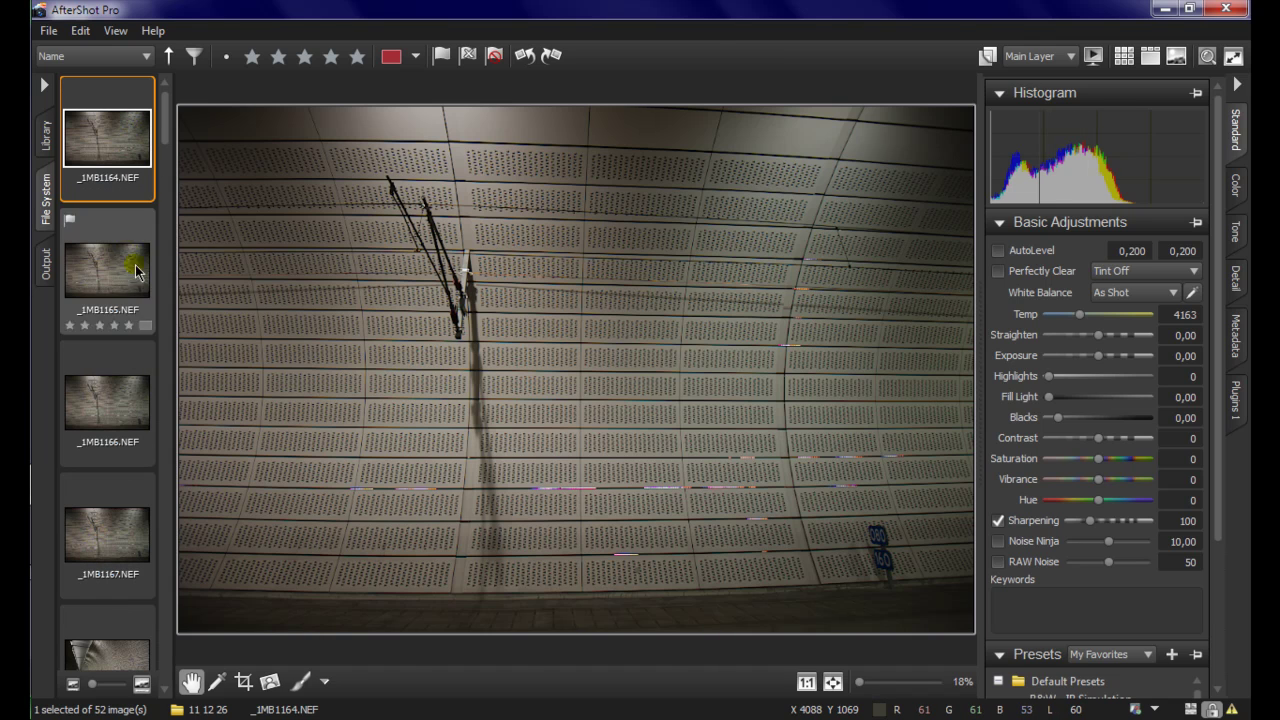
pyautogui.click(44, 89)
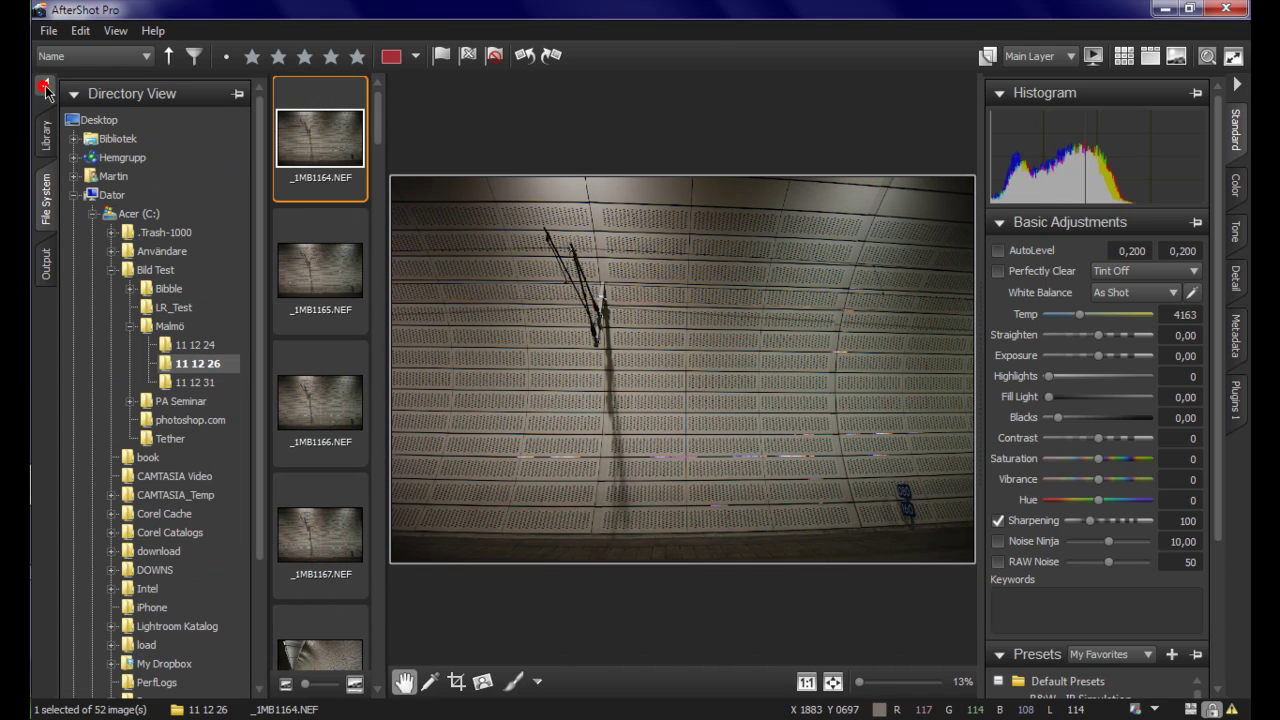
pyautogui.click(45, 89)
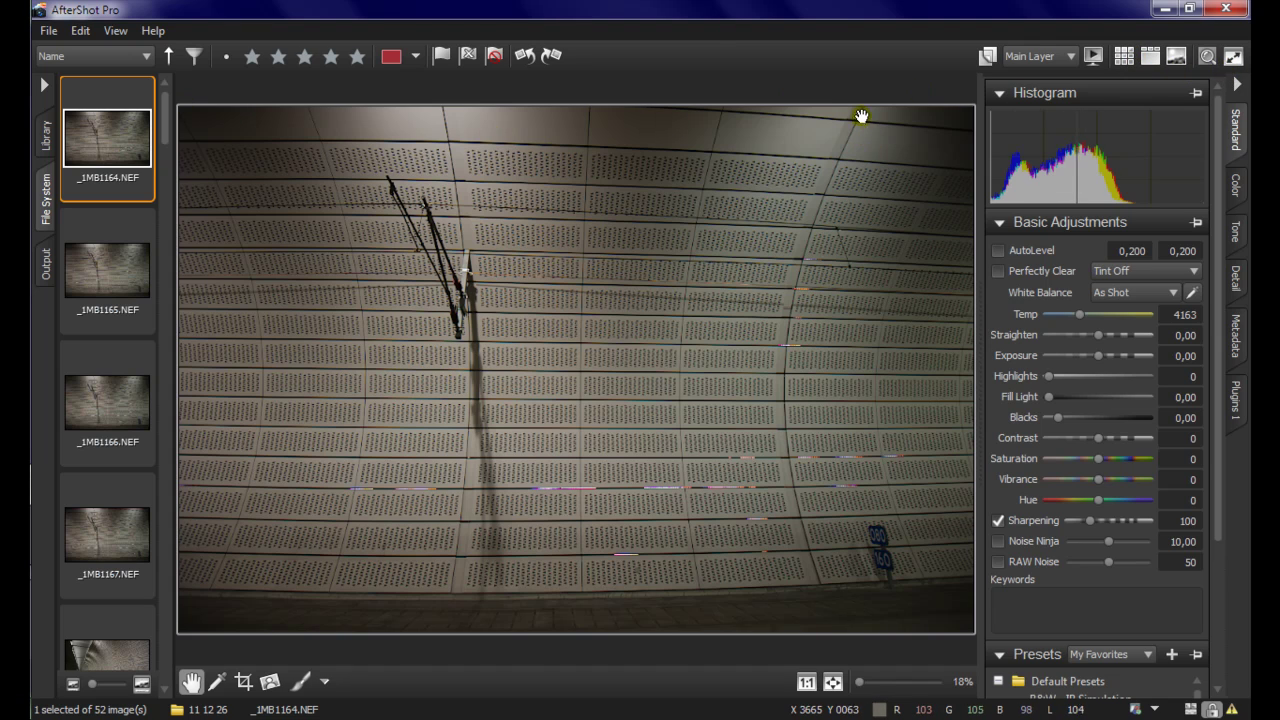
pyautogui.click(810, 681)
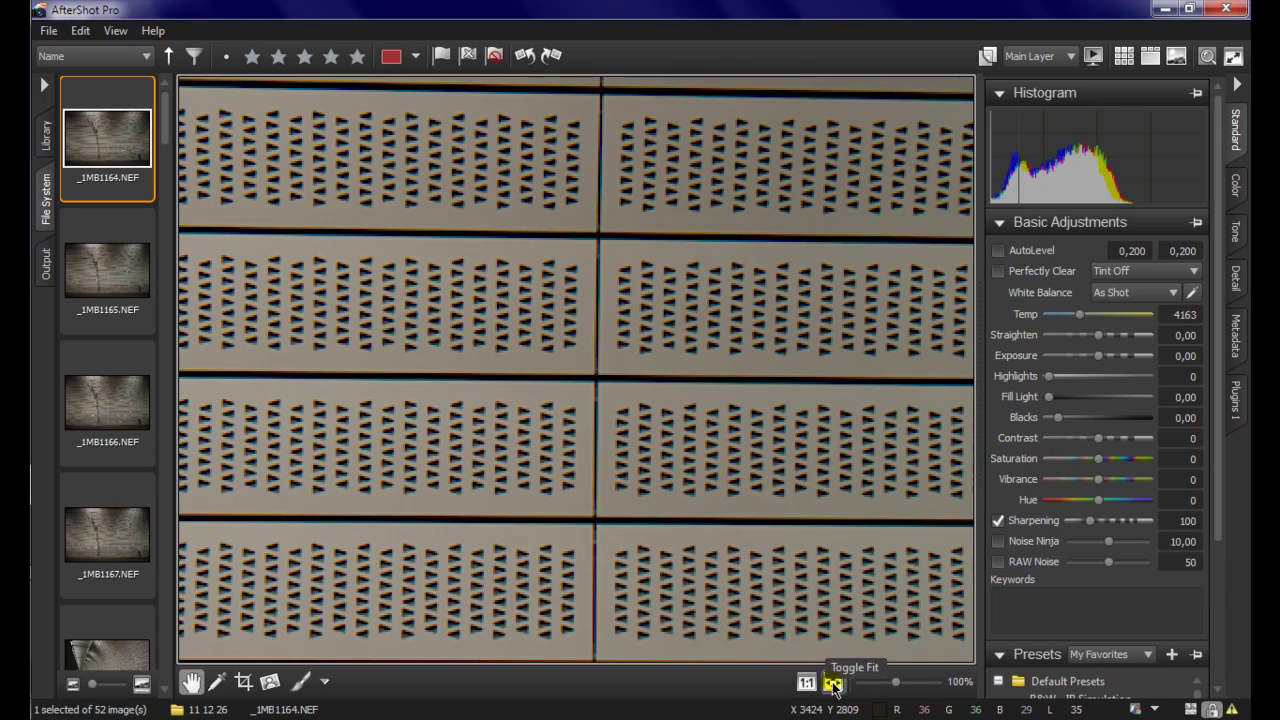
pyautogui.click(831, 684)
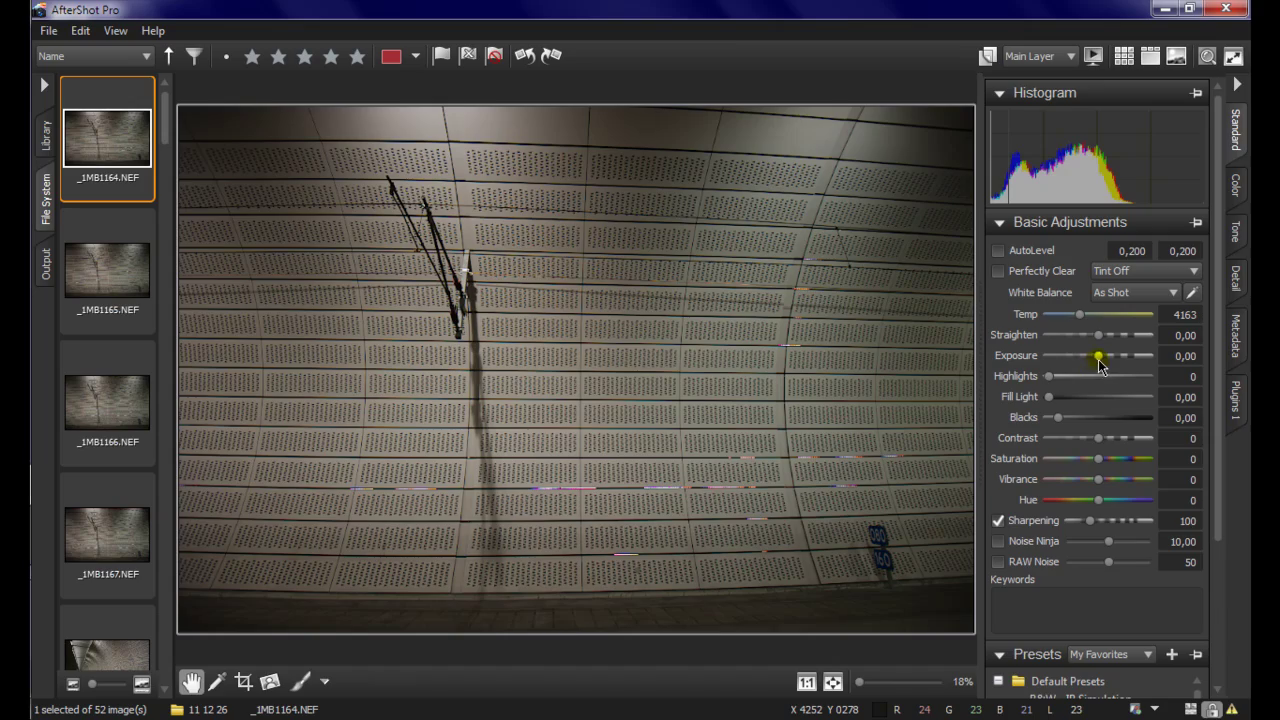
# Set Exposure to 1,46, Vibrance to 30 and Fill Light to 0,40 on the tunnel photo
pyautogui.moveTo(1098, 360)
pyautogui.mouseDown()
pyautogui.moveTo(1134, 366)
pyautogui.moveTo(1122, 365)
pyautogui.mouseUp()
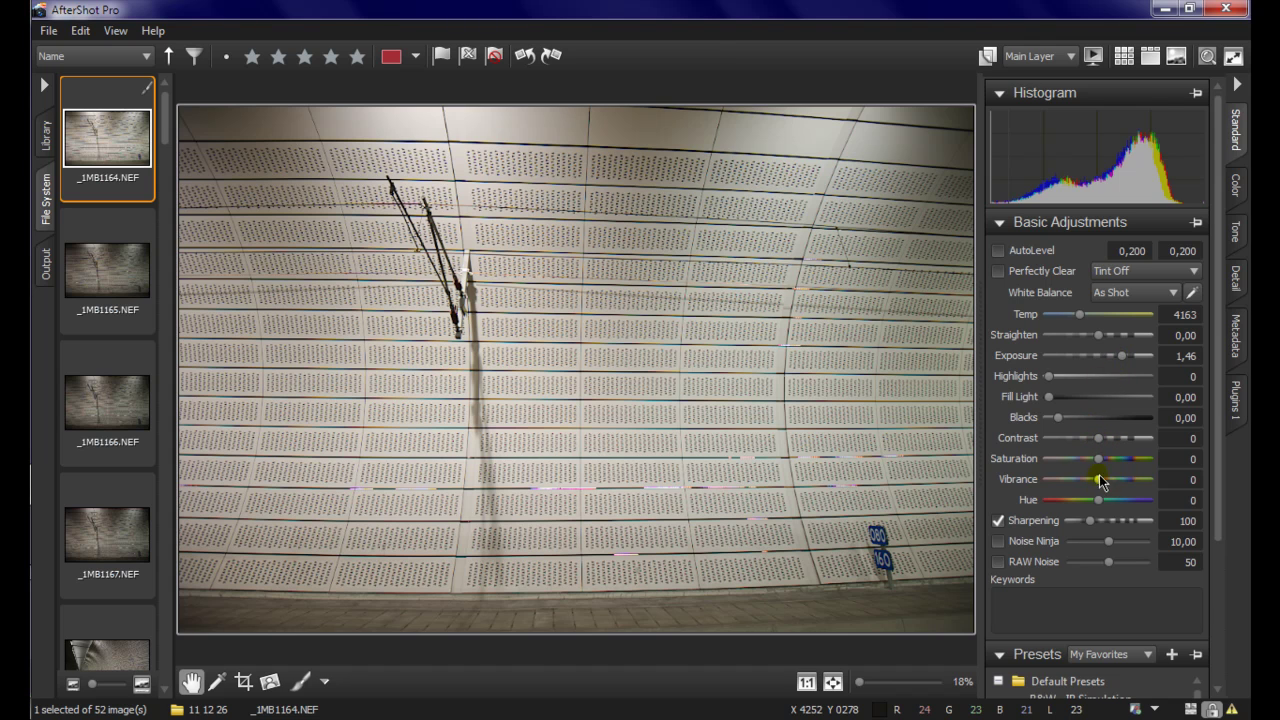
pyautogui.moveTo(1098, 485); pyautogui.dragTo(1113, 484)
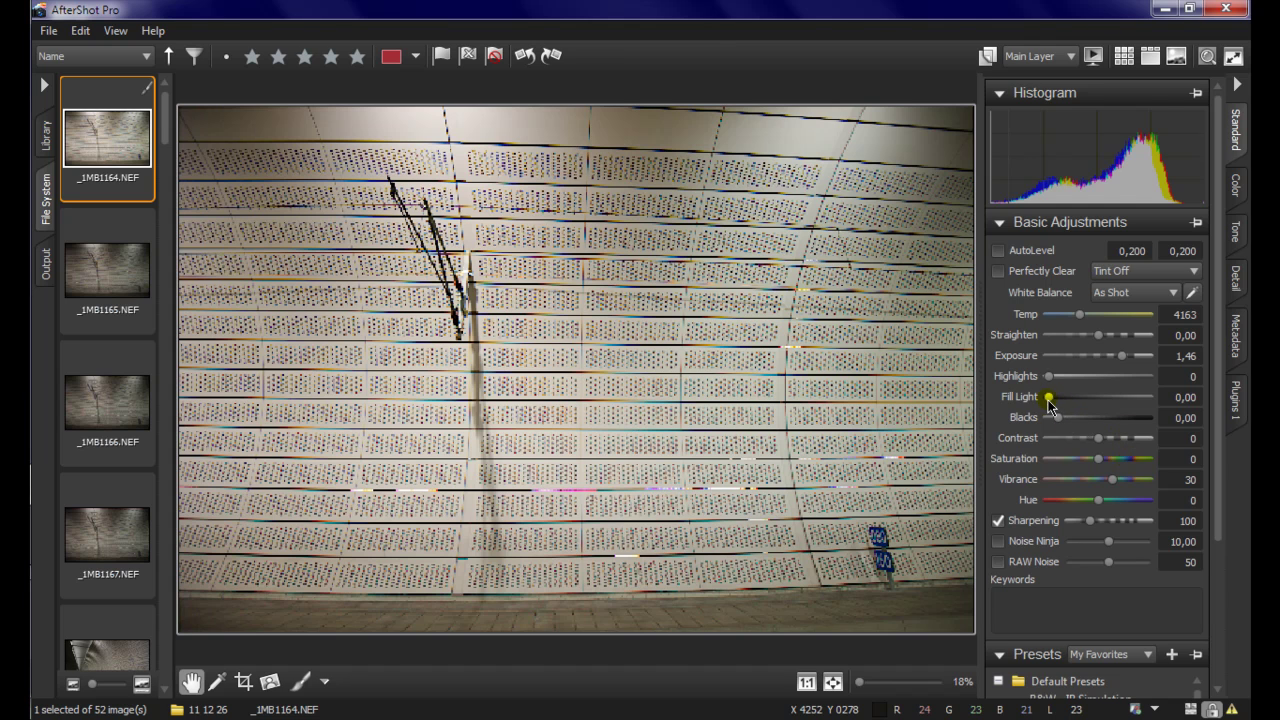
pyautogui.moveTo(1050, 397); pyautogui.dragTo(1067, 403)
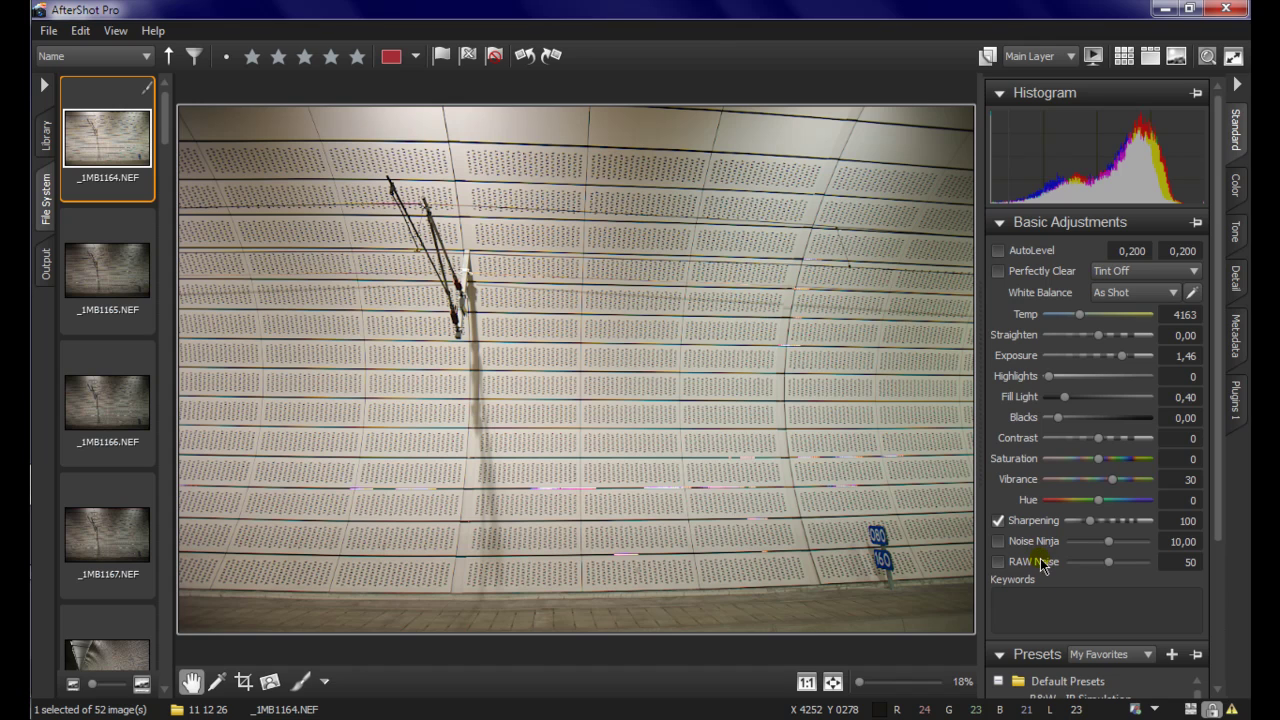
pyautogui.click(666, 400)
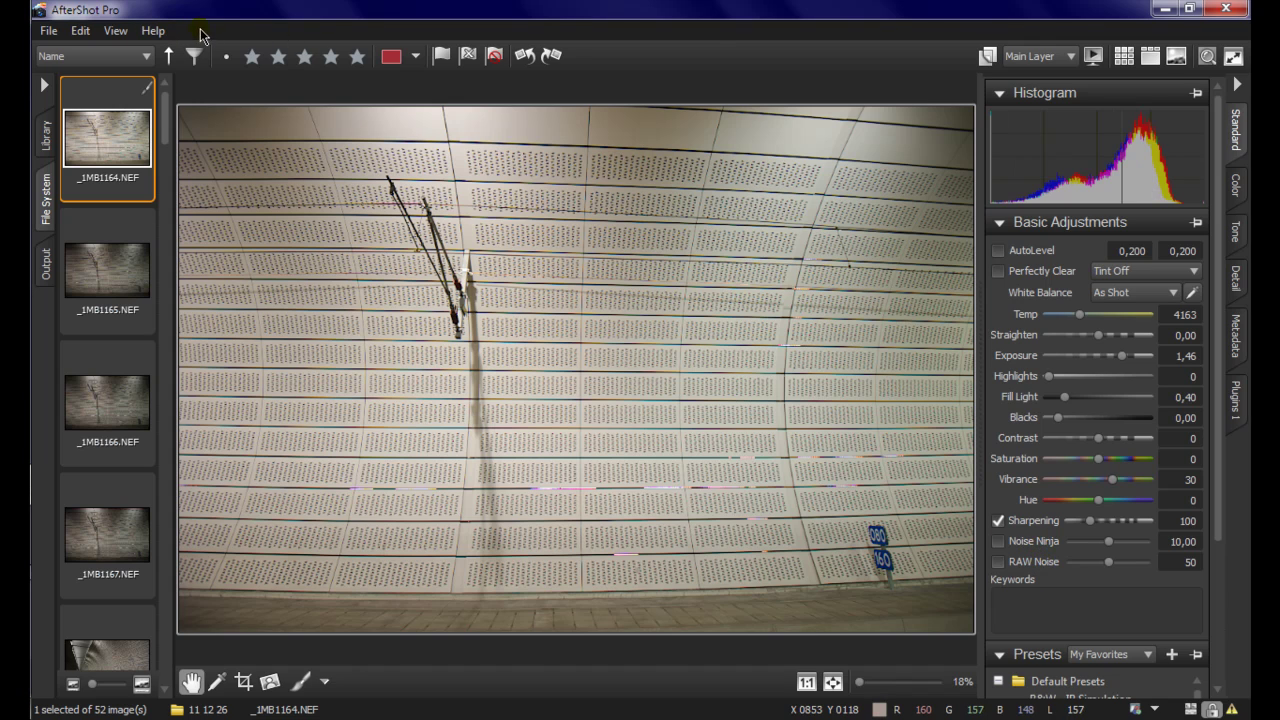
pyautogui.click(158, 32)
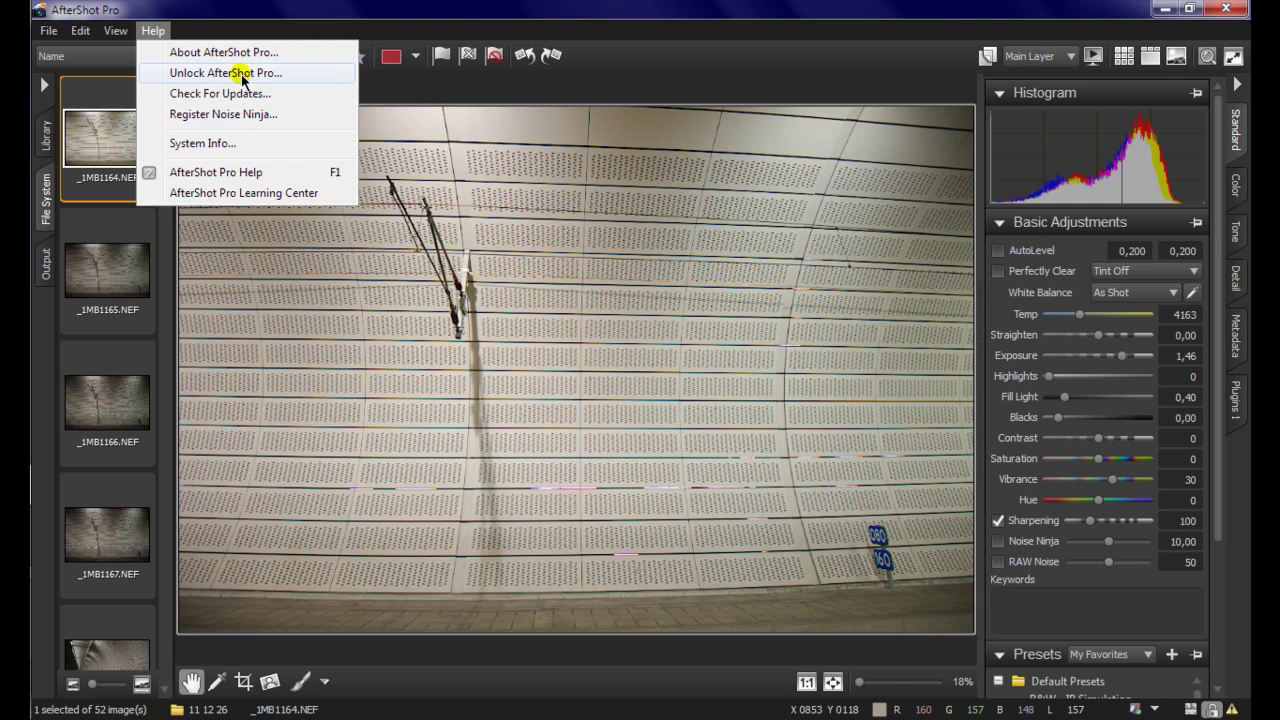
pyautogui.click(767, 67)
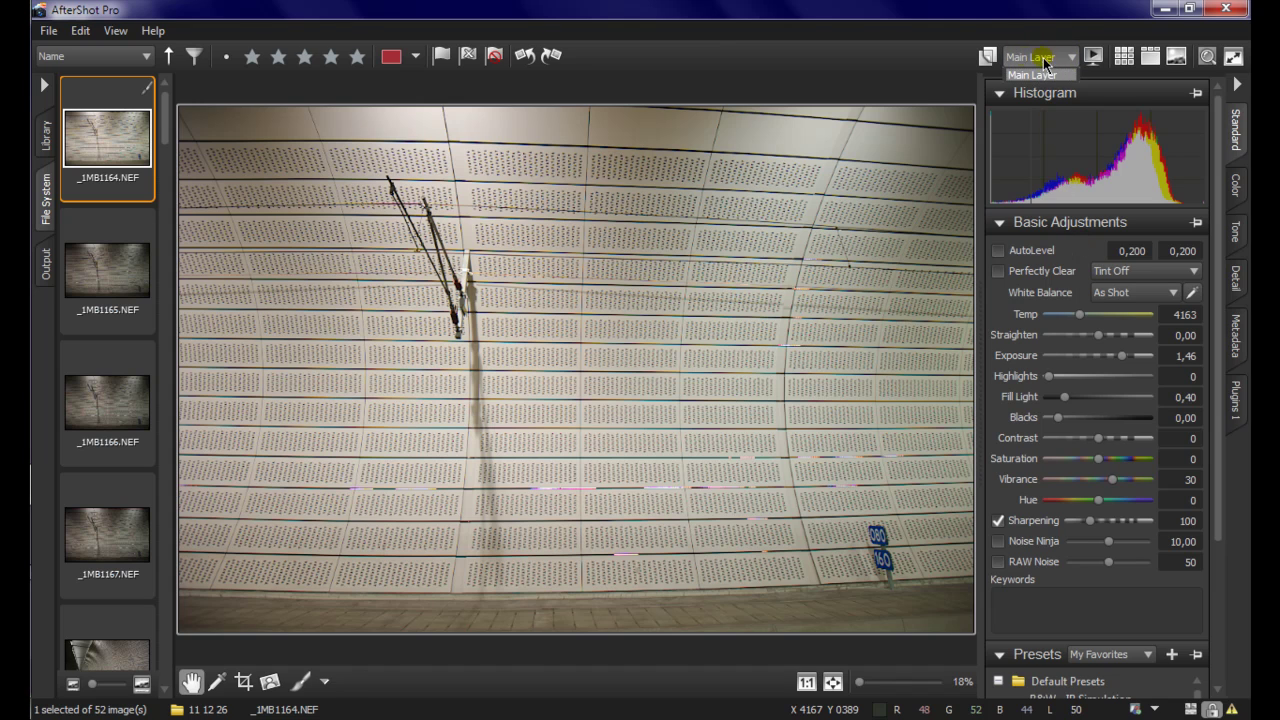
# Float and redock the Layers panel, then add a new adjustment layer, Adjust Layer 1
pyautogui.click(987, 58)
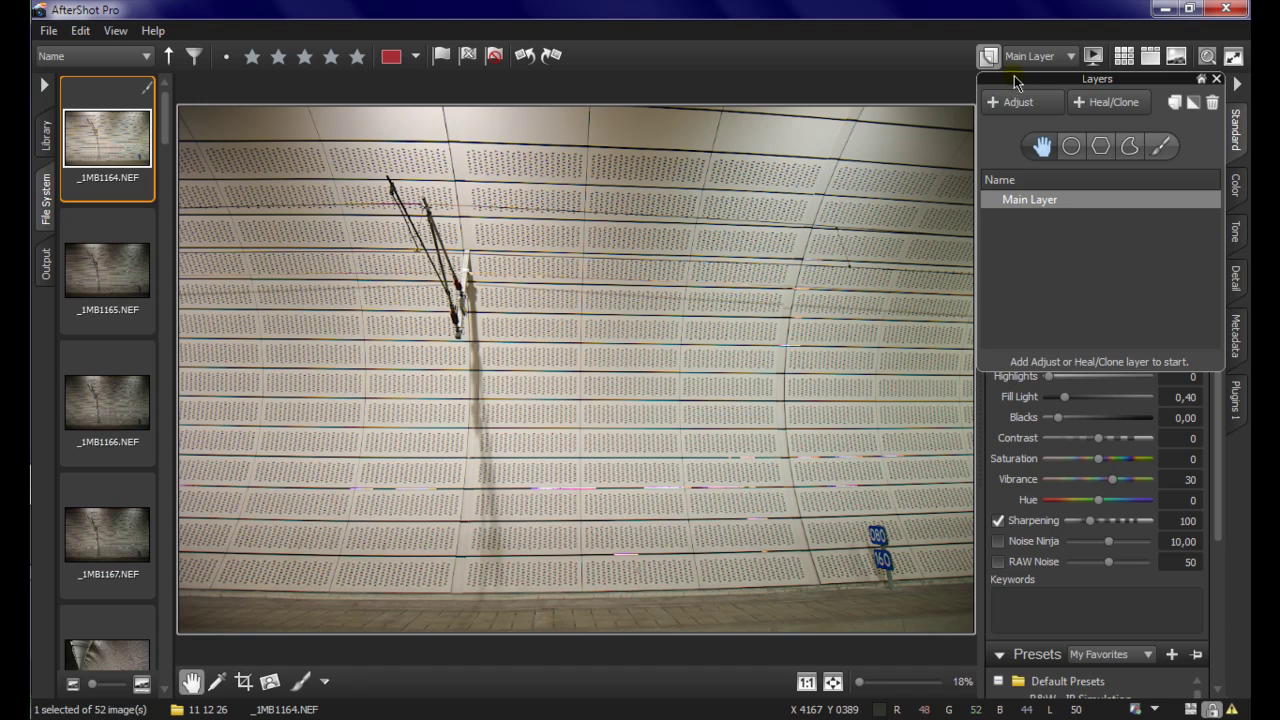
pyautogui.moveTo(1019, 78); pyautogui.dragTo(218, 93)
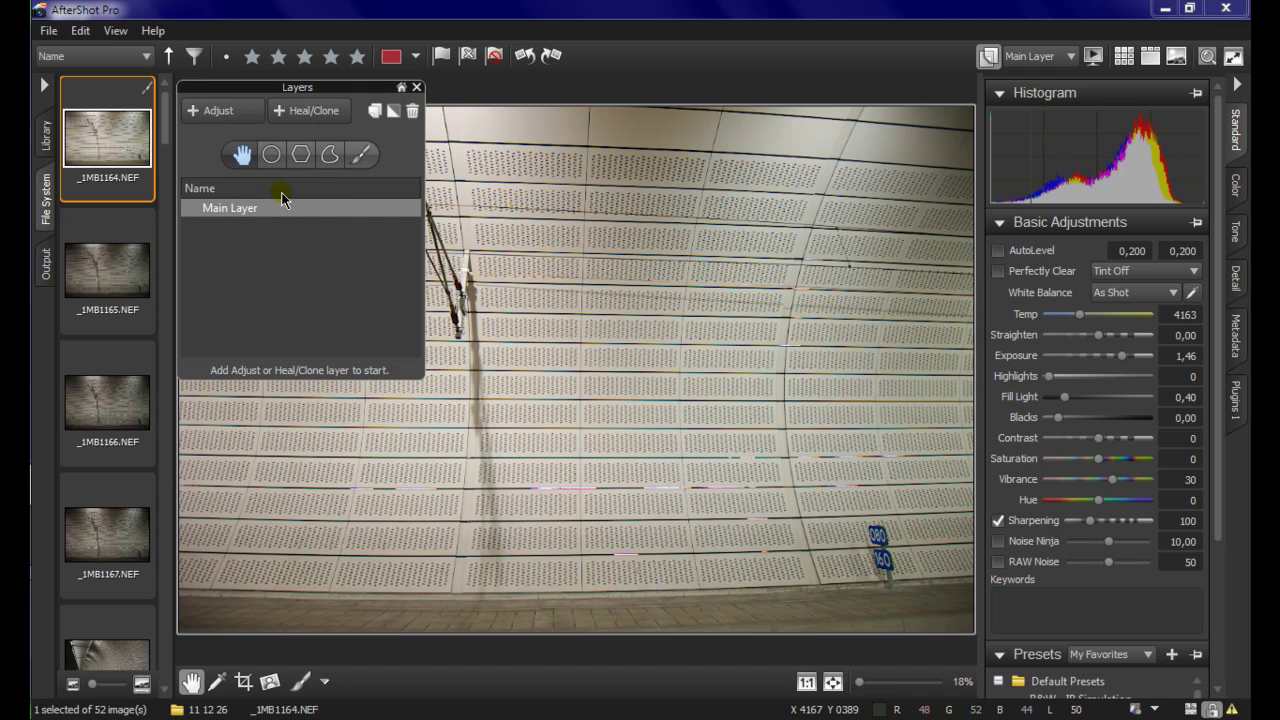
pyautogui.click(401, 87)
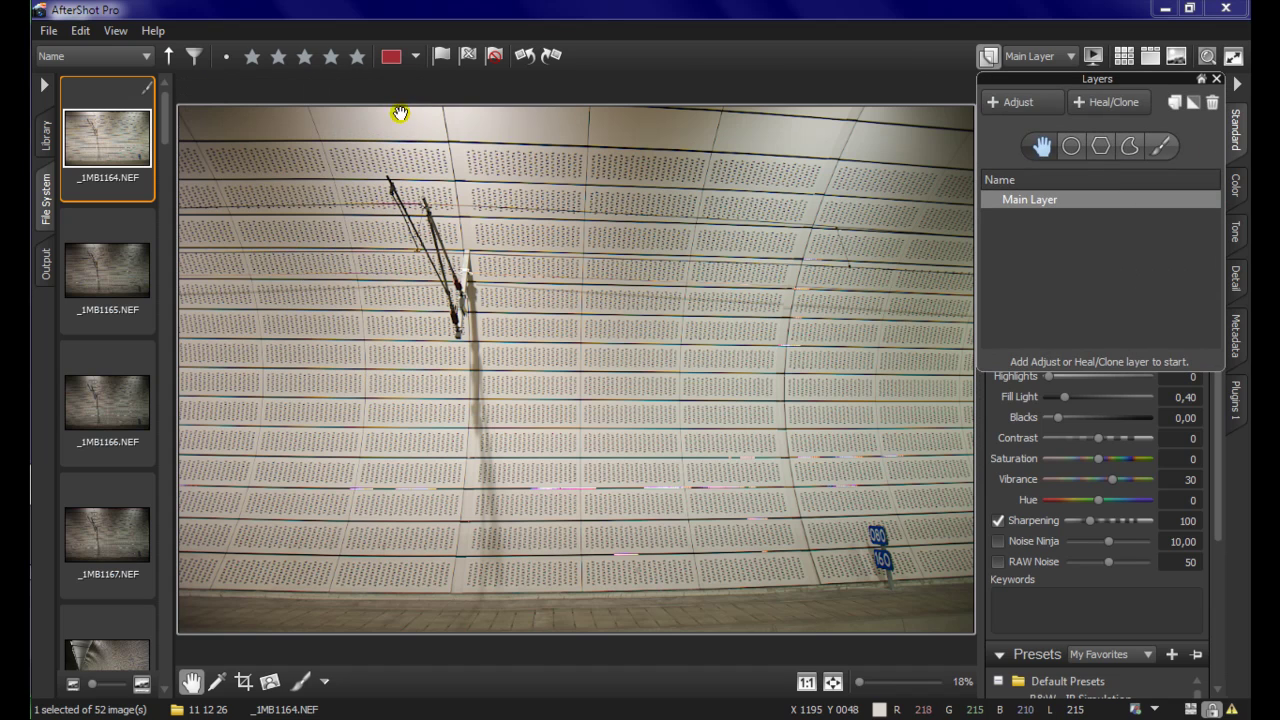
pyautogui.click(990, 57)
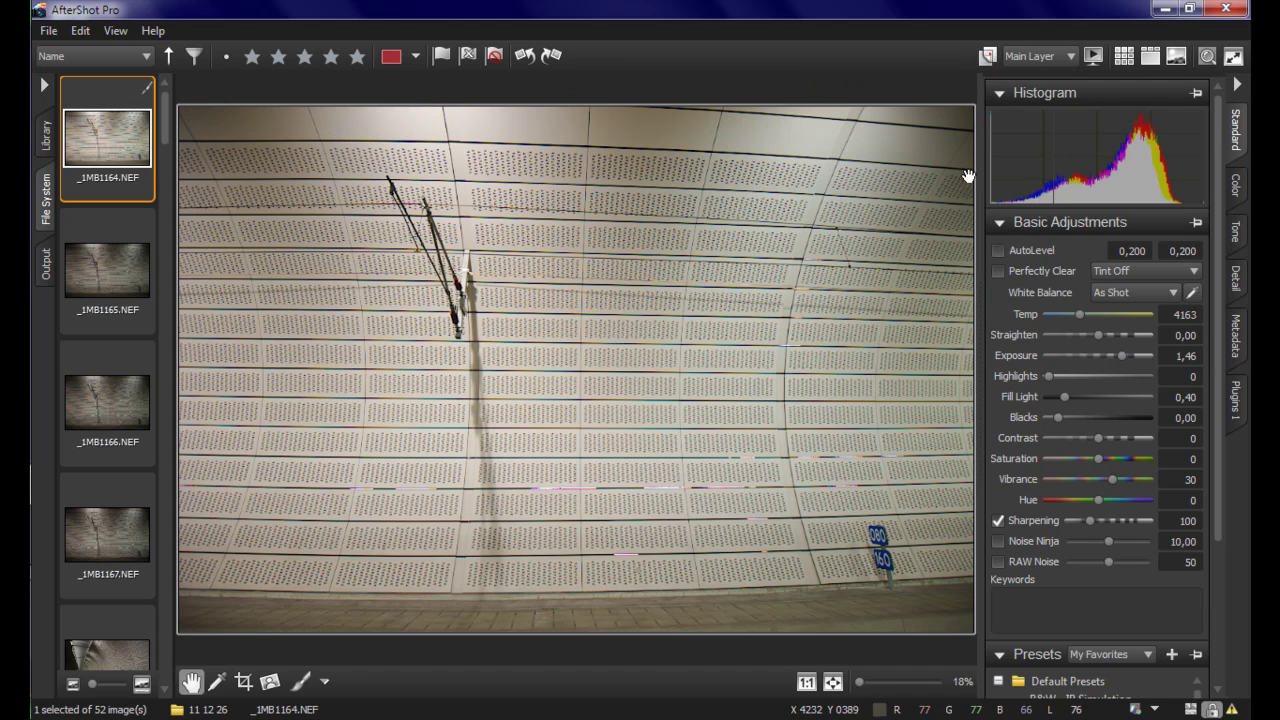
pyautogui.click(990, 57)
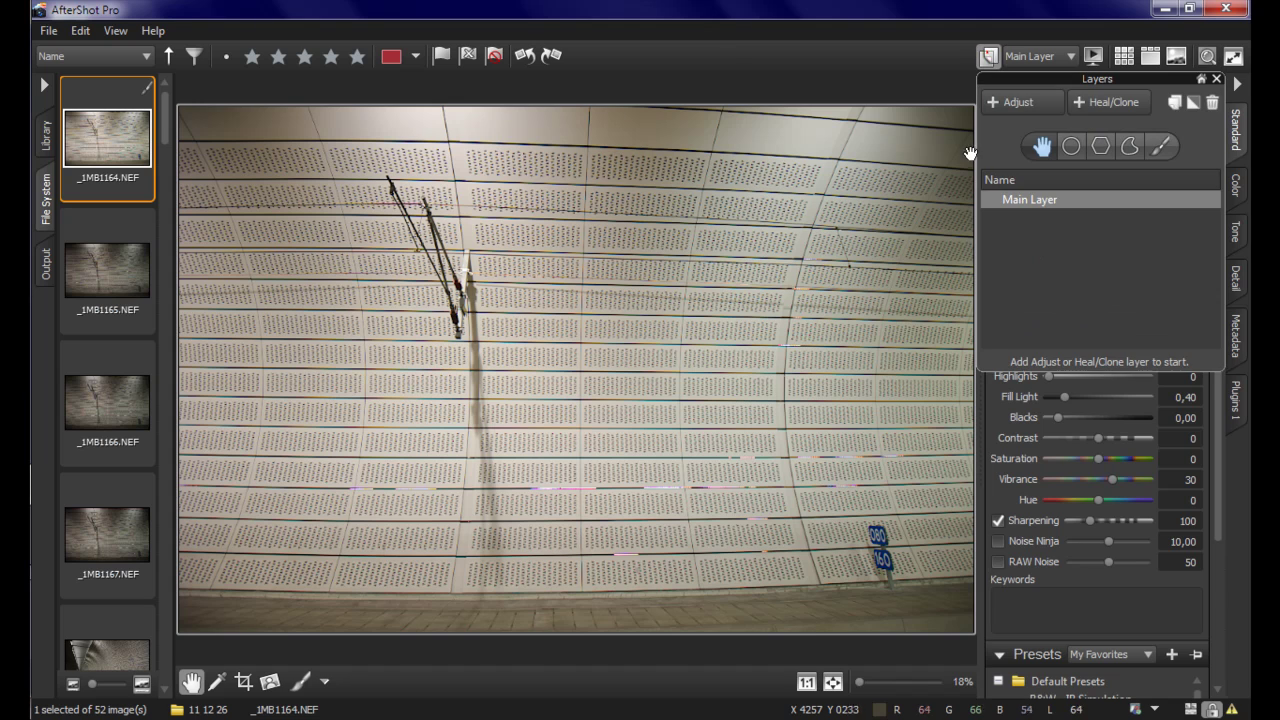
pyautogui.click(1009, 104)
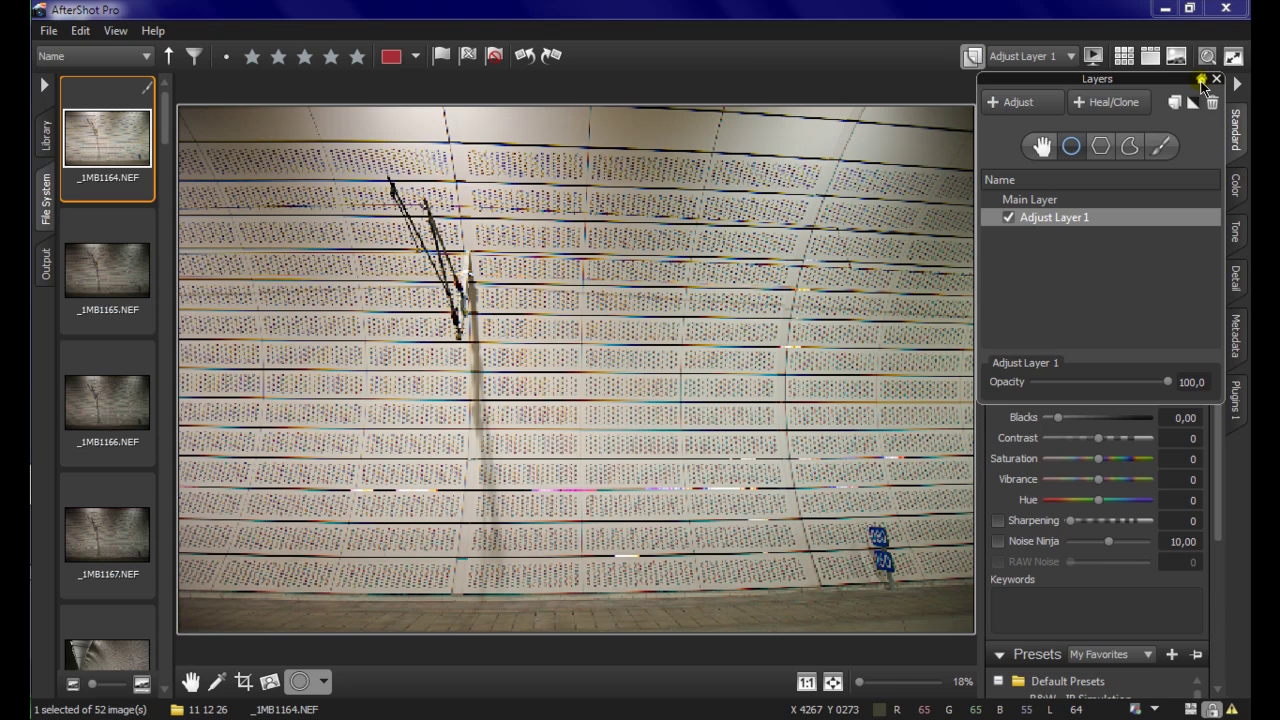
# Enable the Black and White plugin on Adjust Layer 1 using the Luminance conversion method
pyautogui.click(971, 56)
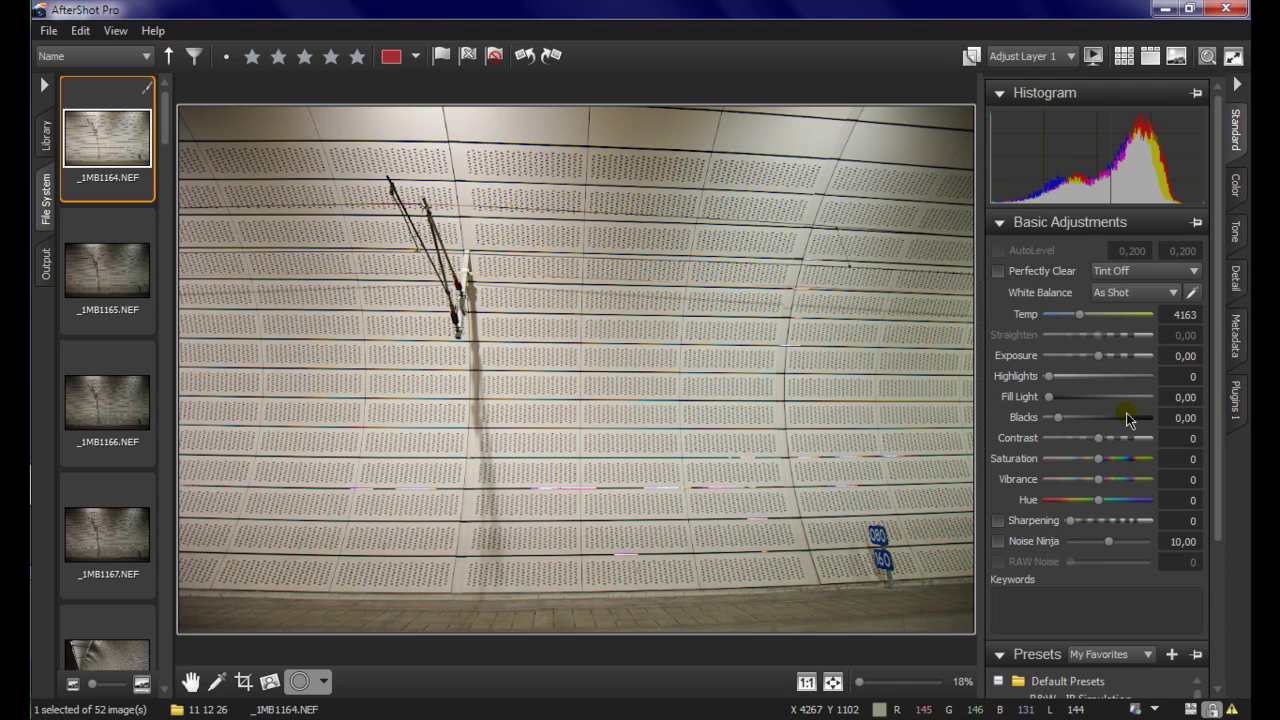
pyautogui.click(1238, 405)
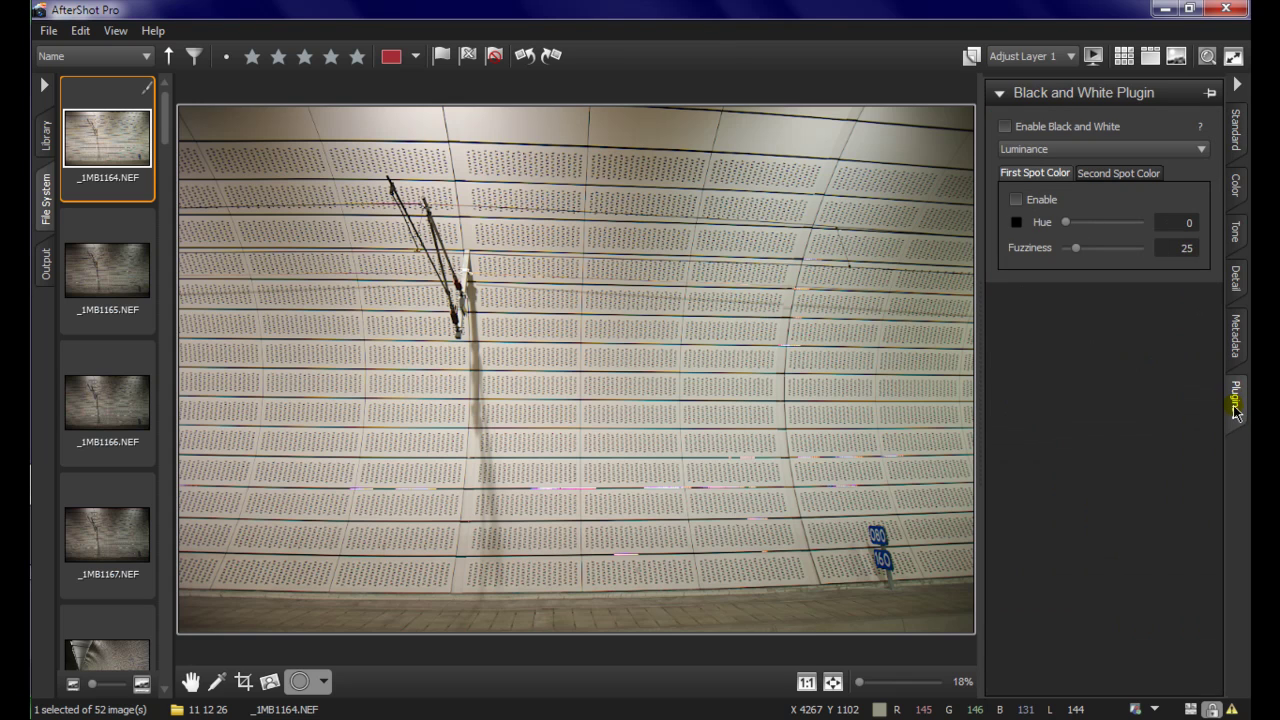
pyautogui.click(1005, 127)
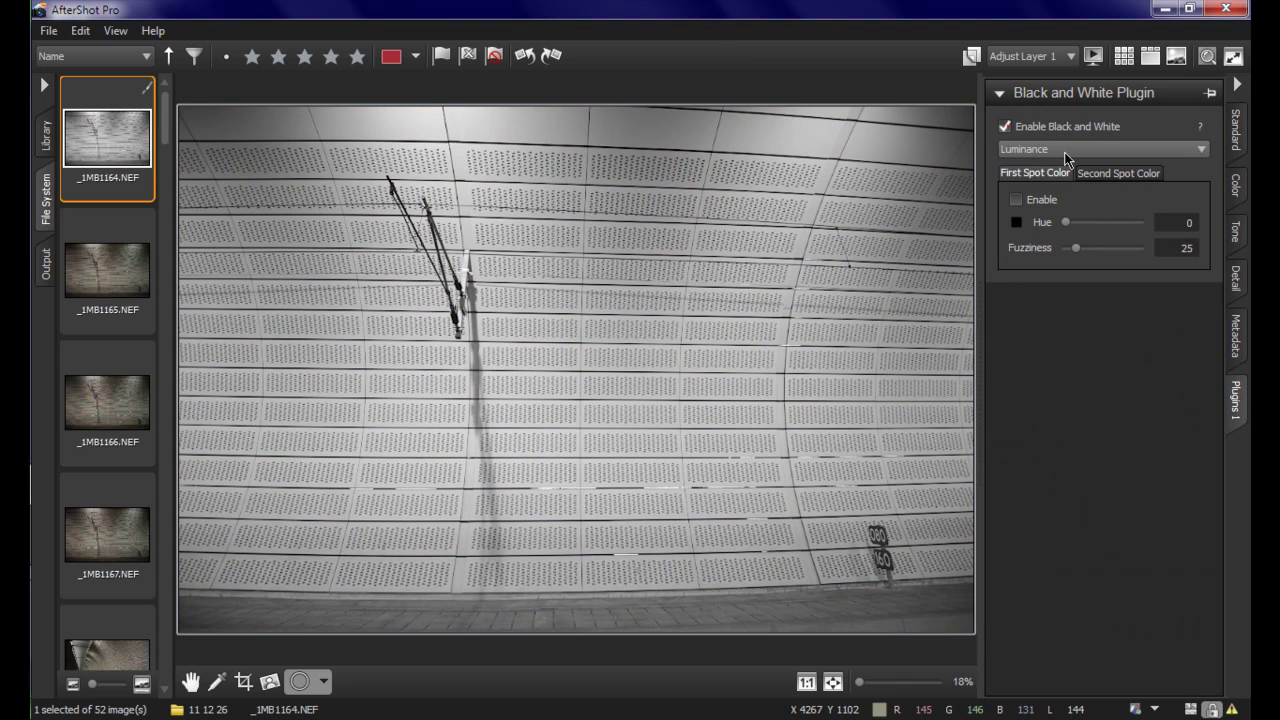
pyautogui.click(1066, 151)
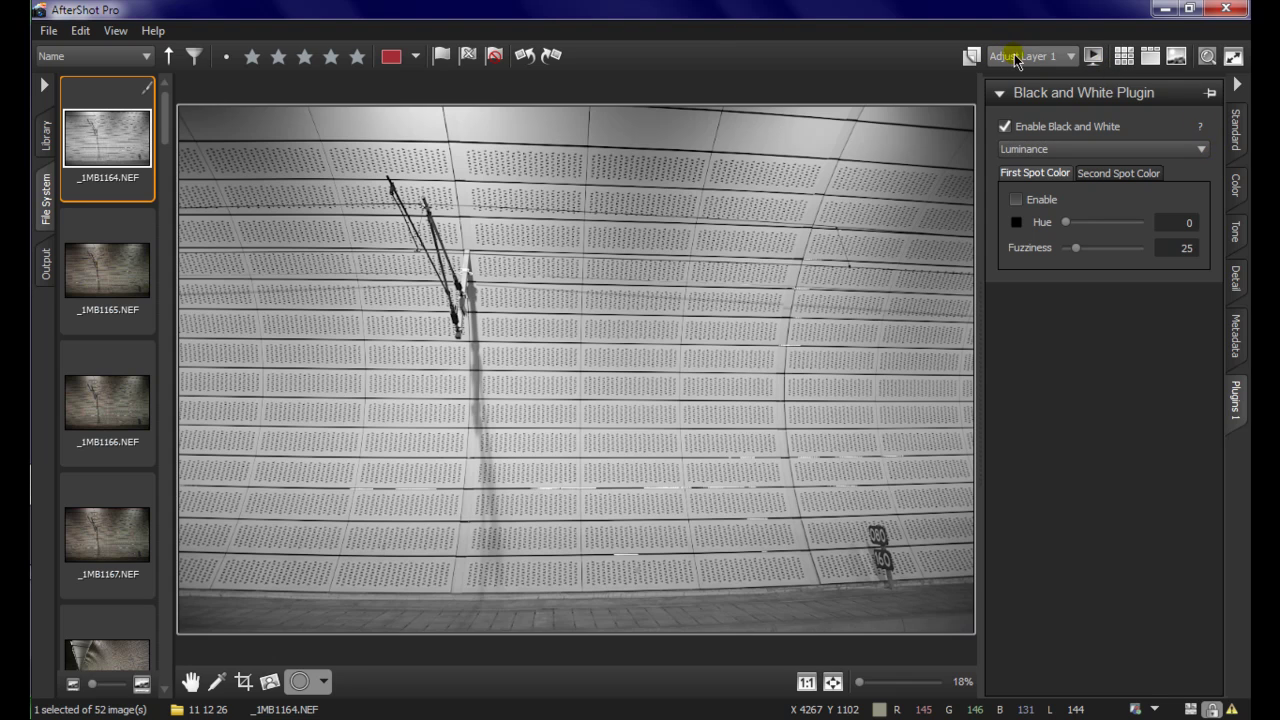
# Compare the photo with Adjust Layer 1 toggled off and on, then delete Adjust Layer 1
pyautogui.click(971, 56)
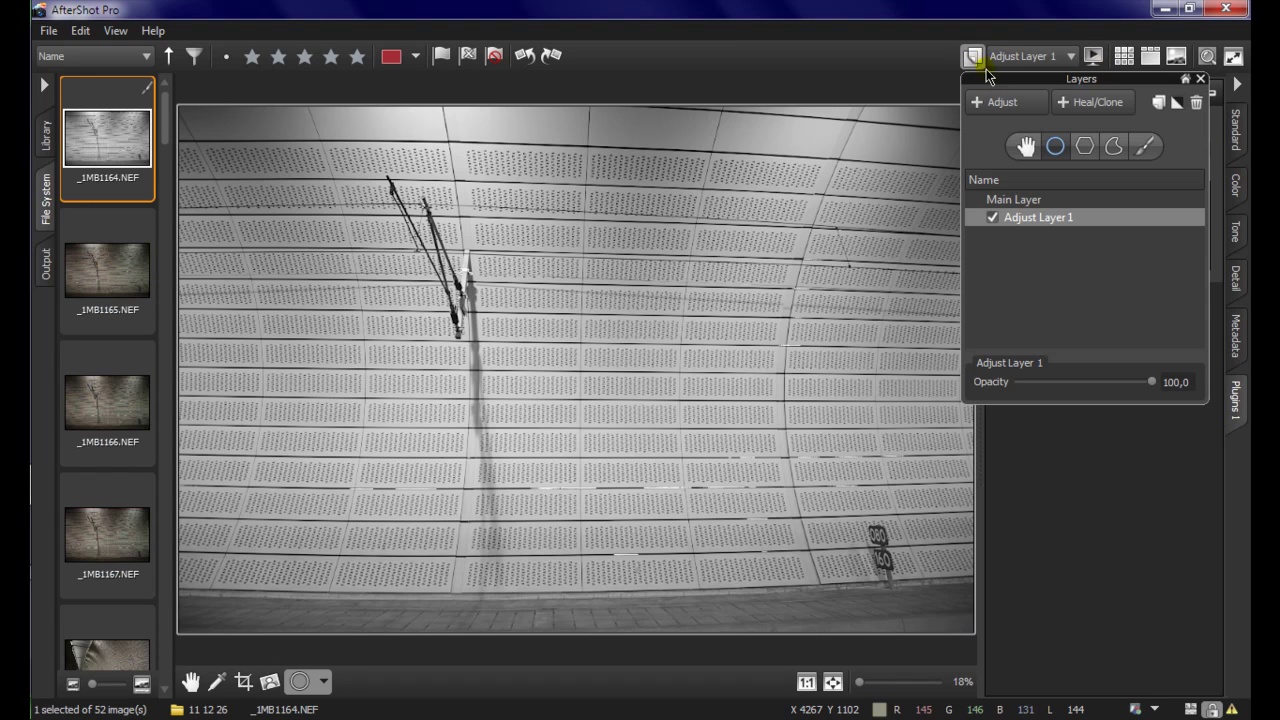
pyautogui.click(1006, 199)
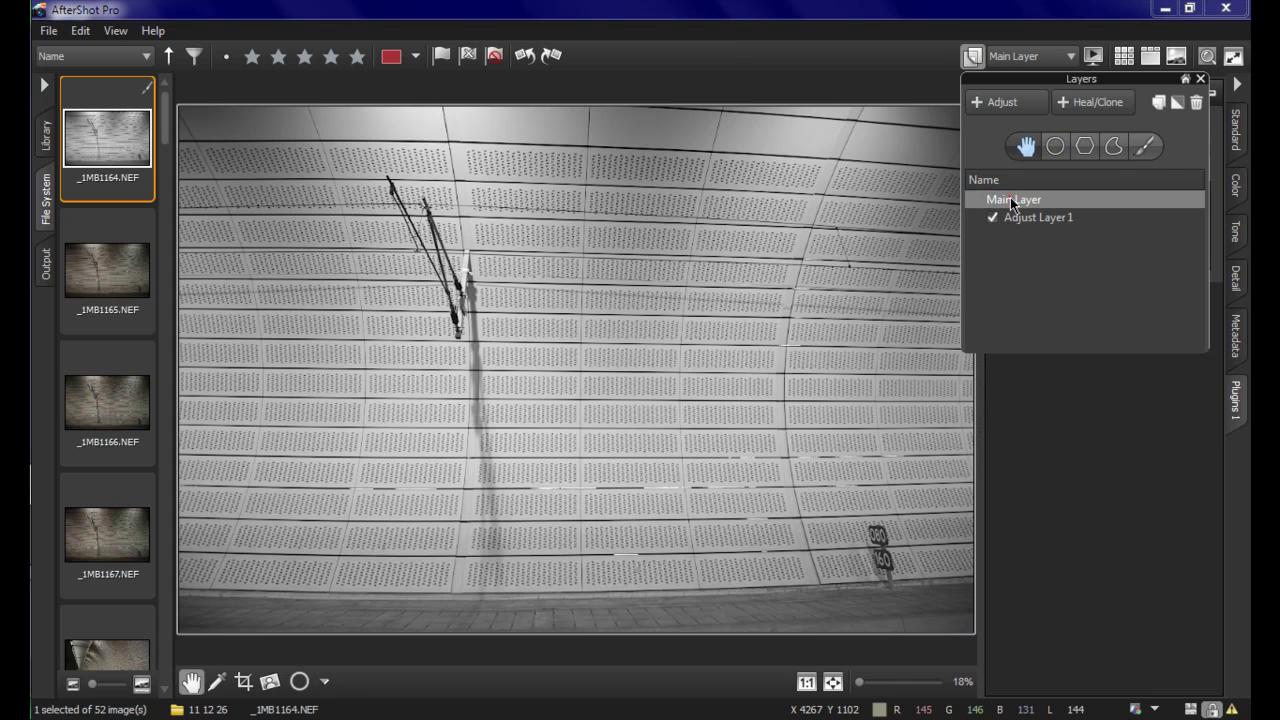
pyautogui.click(994, 217)
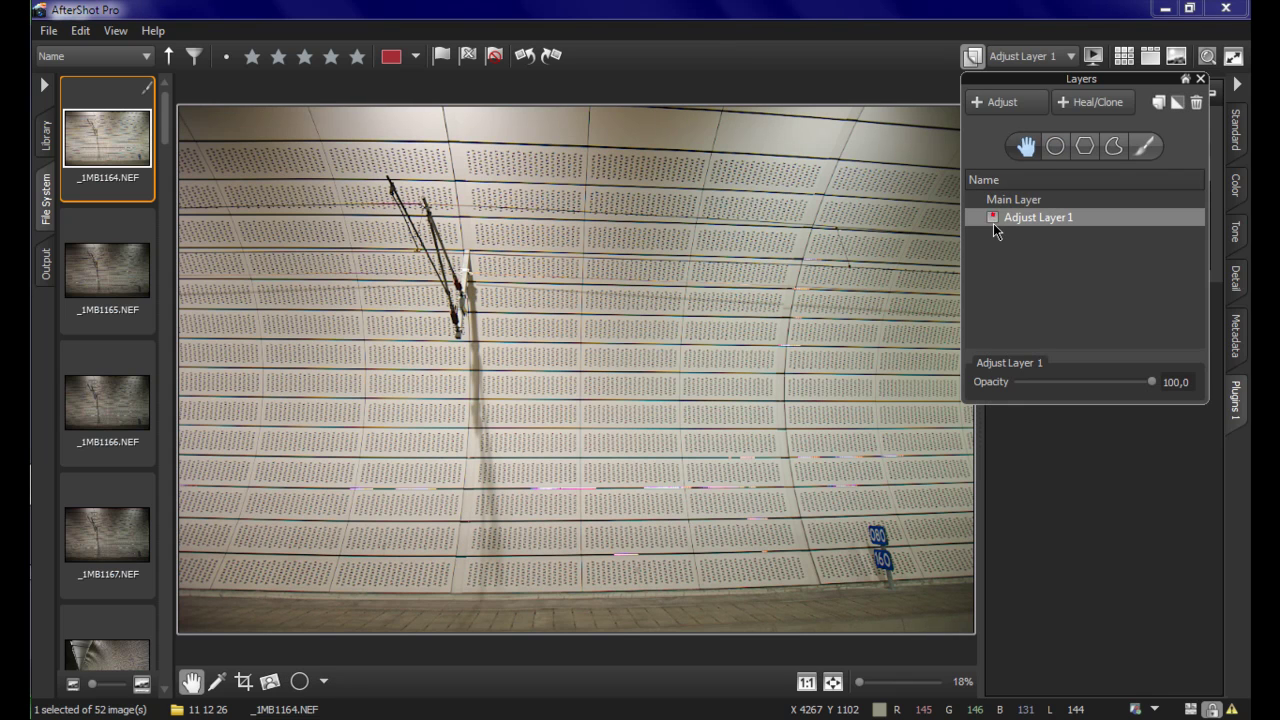
pyautogui.click(1003, 201)
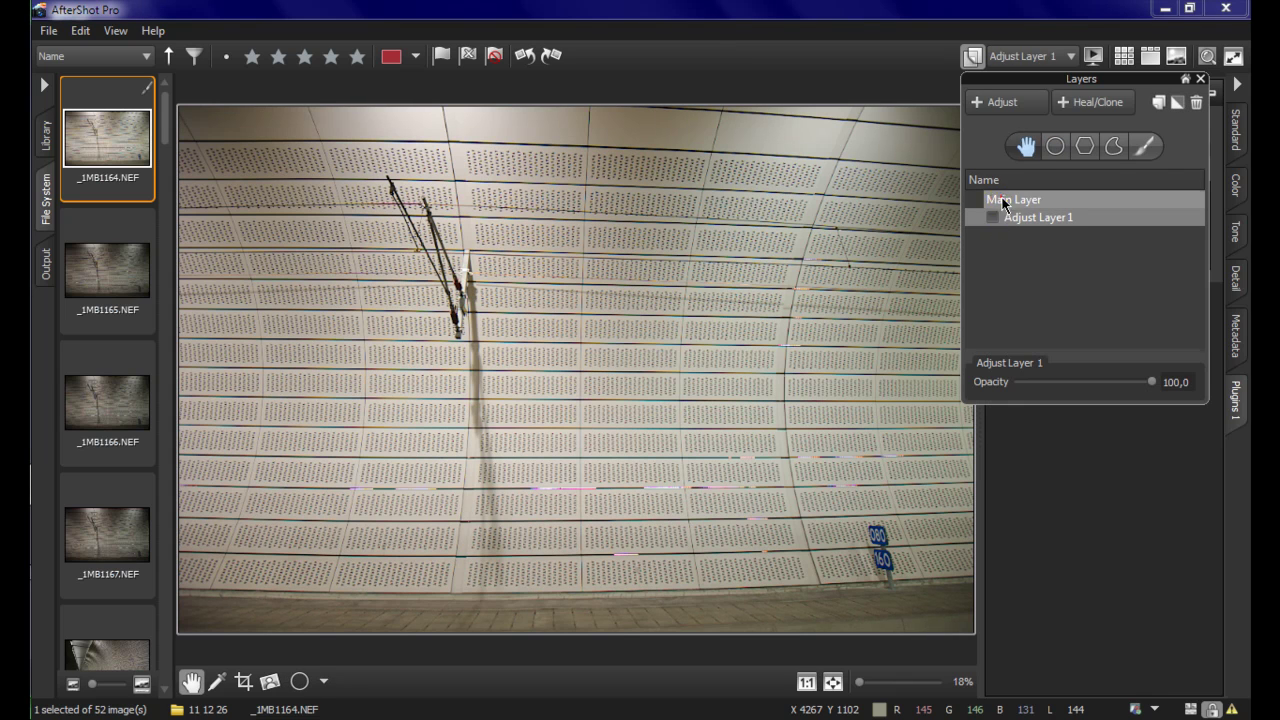
pyautogui.click(1012, 219)
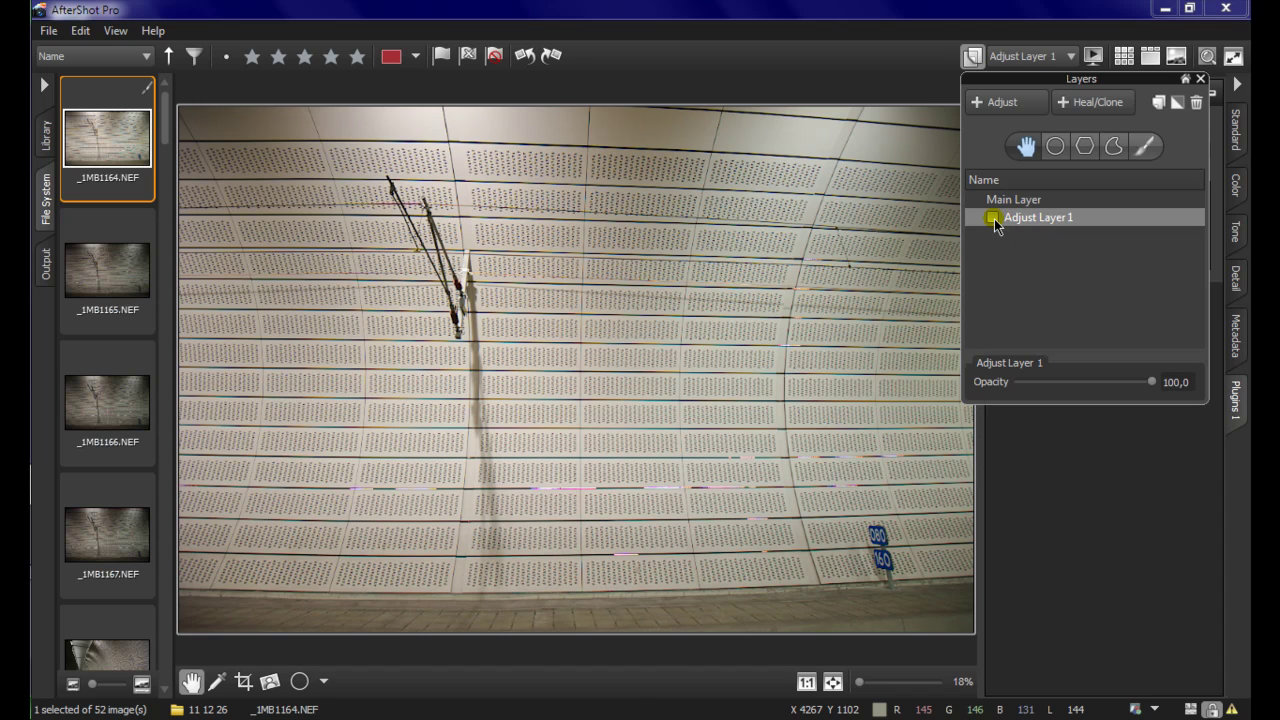
pyautogui.click(993, 218)
pyautogui.click(1195, 103)
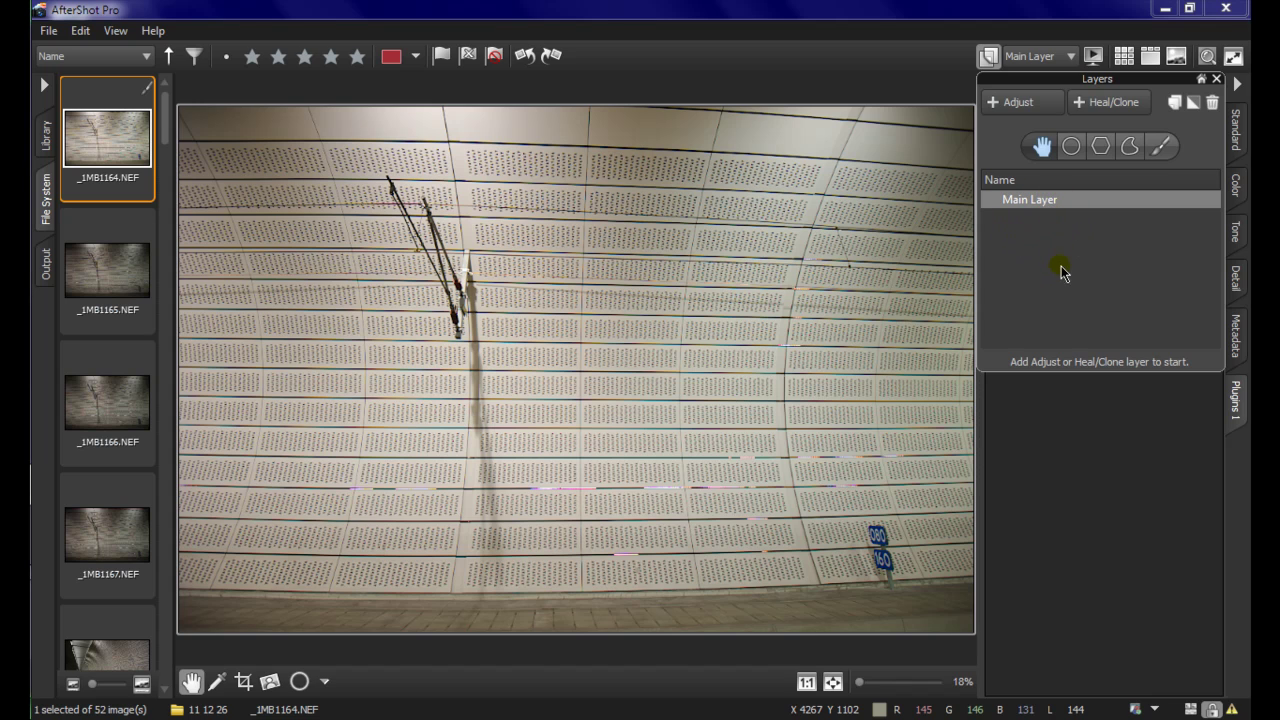
# Close the Layers list and review the Detail settings: Sharpening 100, Sensitivity 6, lens correction off
pyautogui.click(1020, 101)
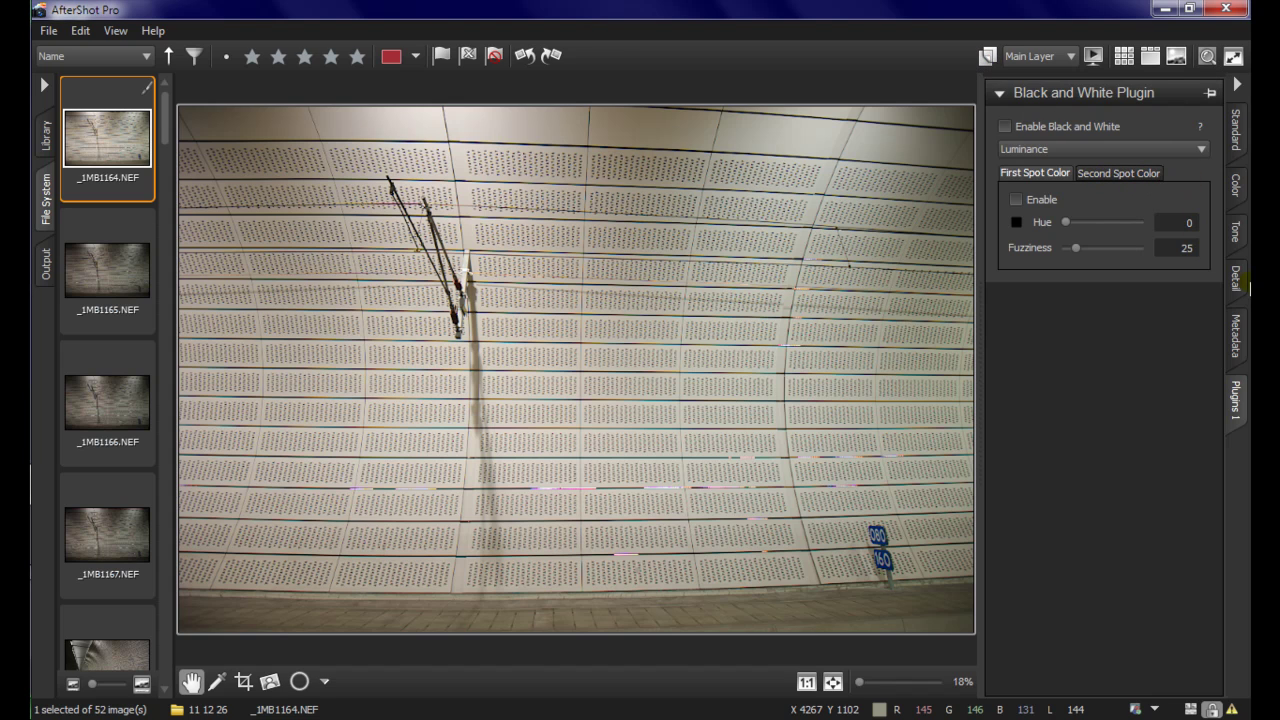
pyautogui.click(1236, 279)
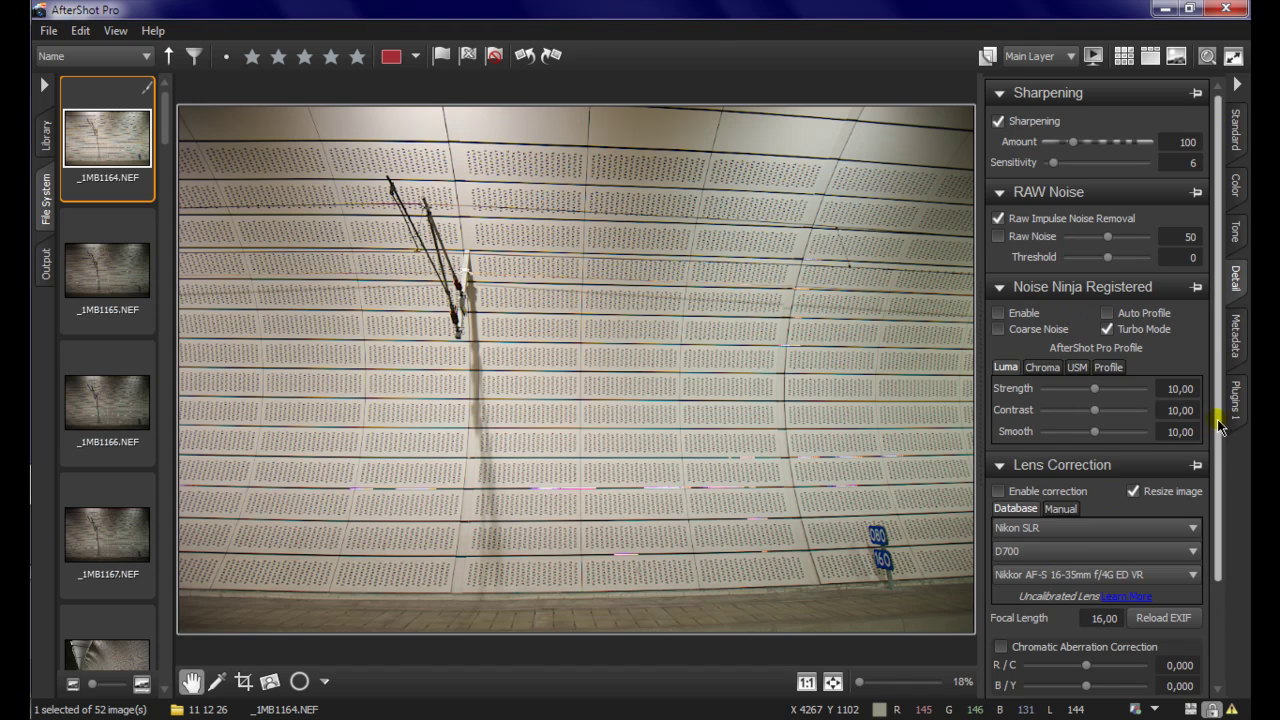
pyautogui.moveTo(1220, 418); pyautogui.dragTo(1206, 538)
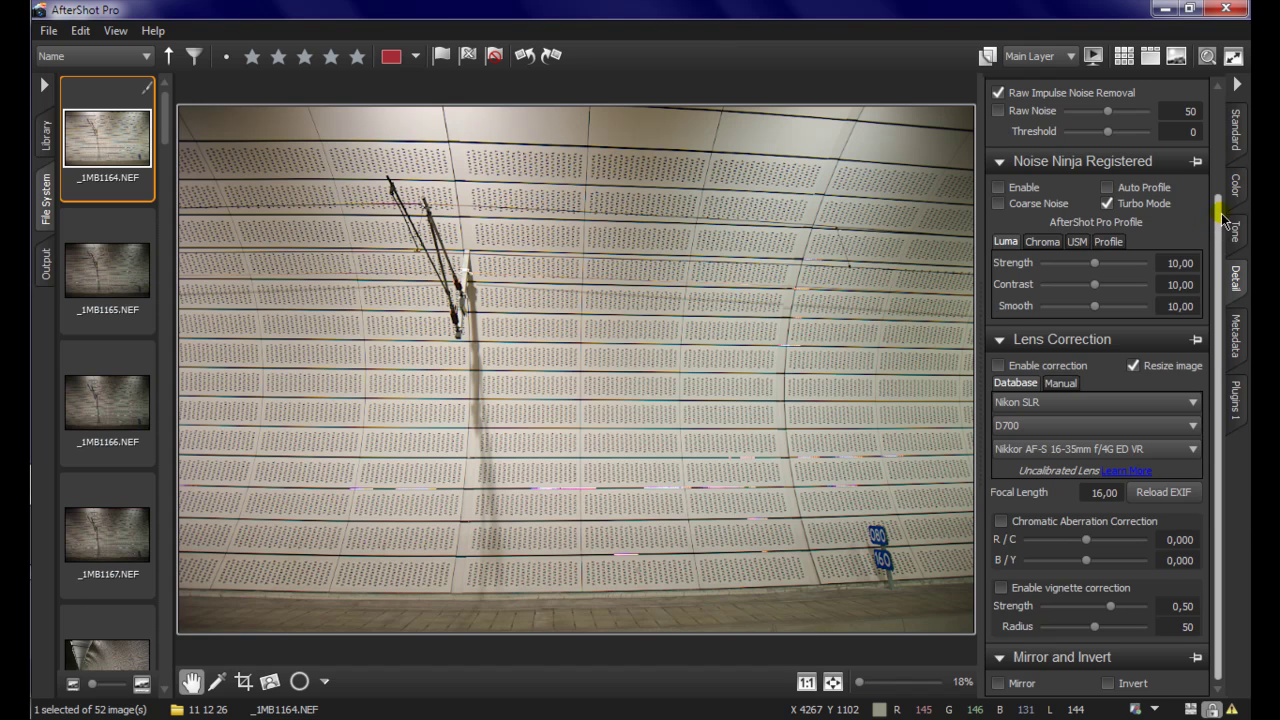
pyautogui.moveTo(1214, 232); pyautogui.dragTo(1206, 160)
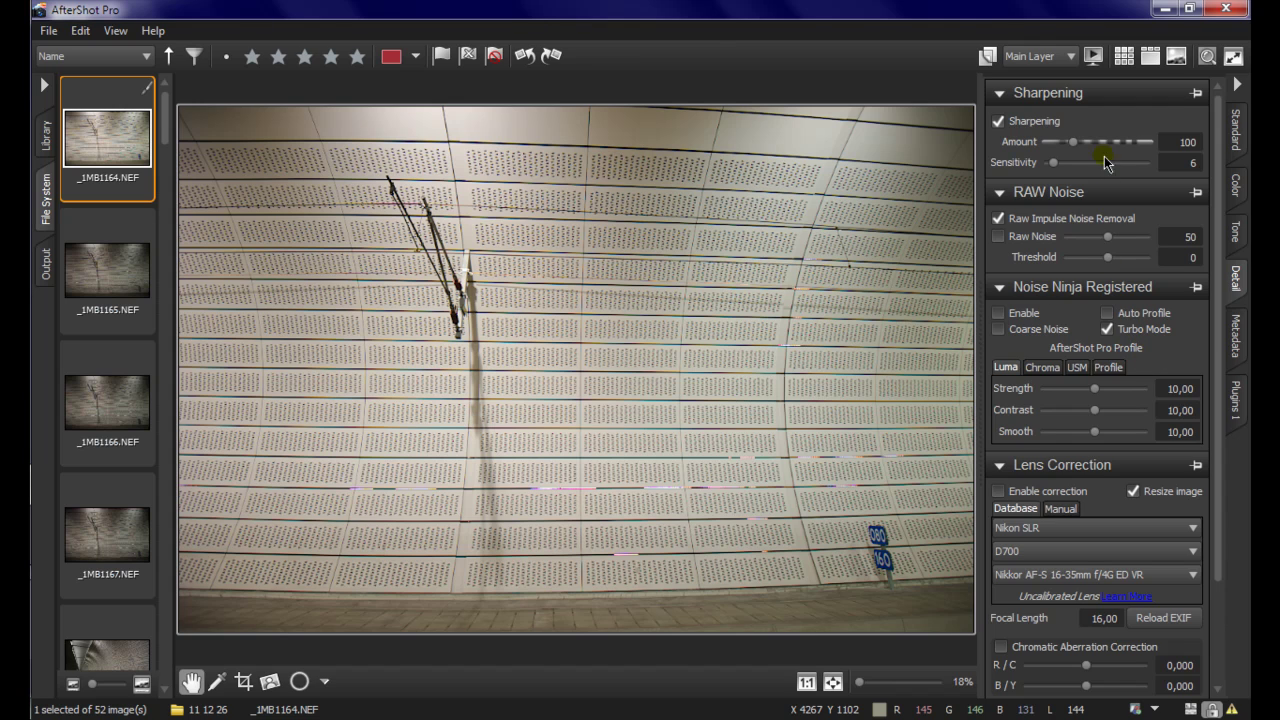
# Look through Tone and Color, then show the metadata: NIKON D700, ISO 200, 1/50 sec, f/4
pyautogui.click(1235, 242)
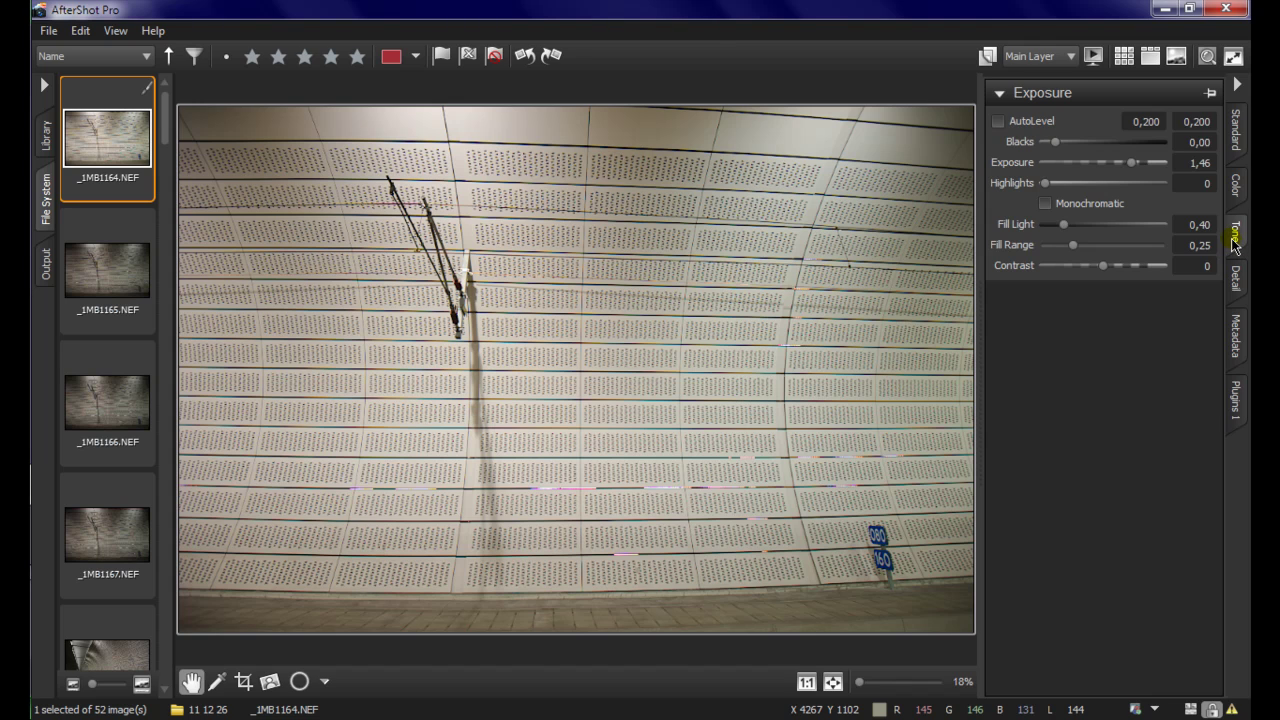
pyautogui.click(1236, 188)
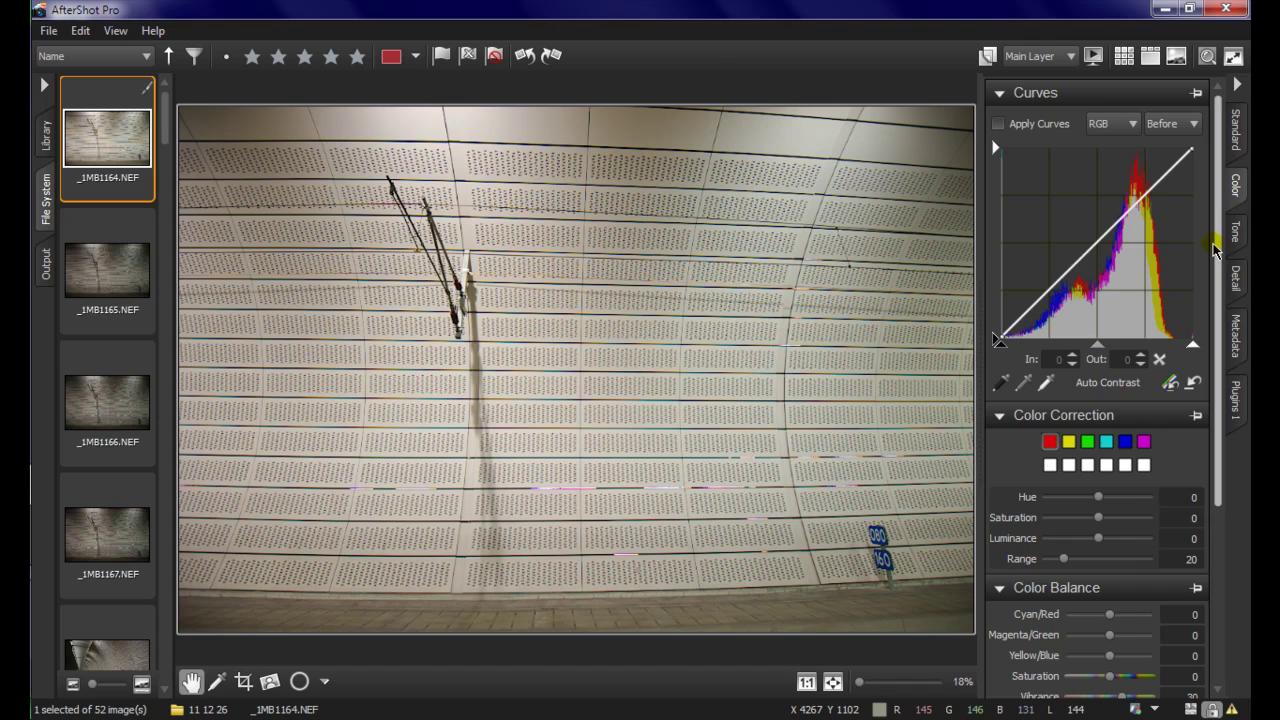
pyautogui.moveTo(1216, 242); pyautogui.dragTo(1214, 428)
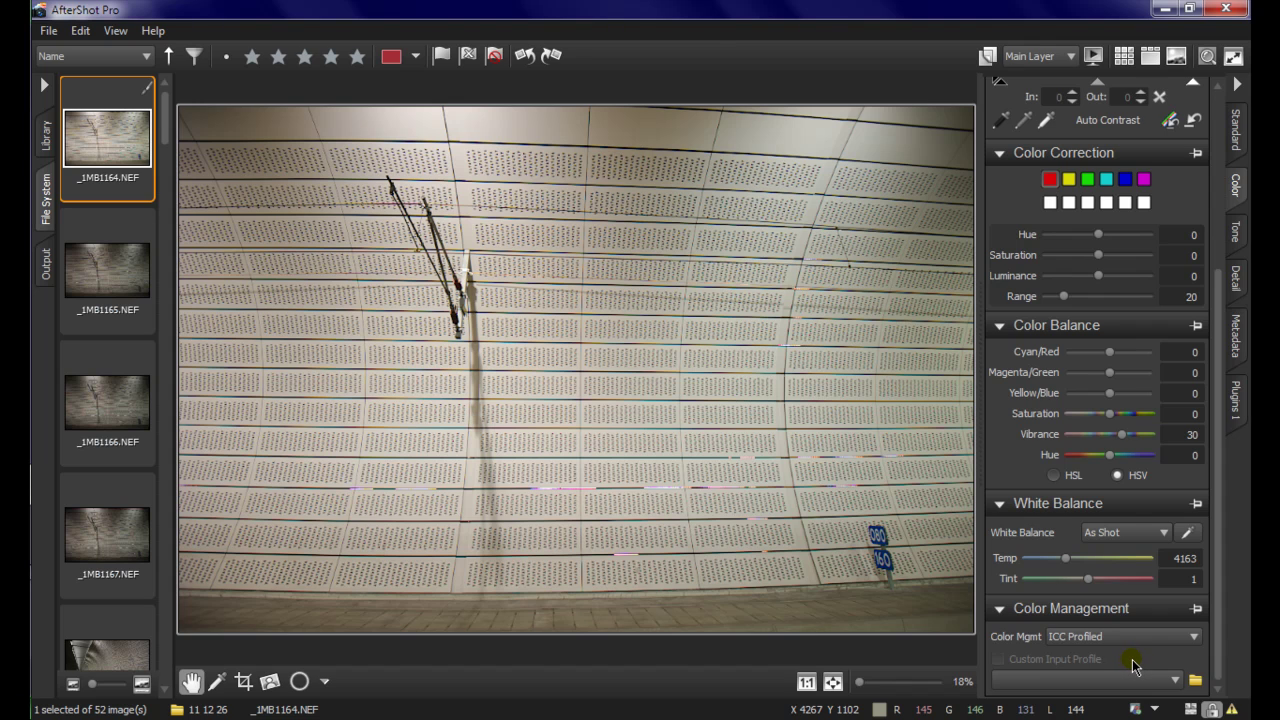
pyautogui.click(1238, 350)
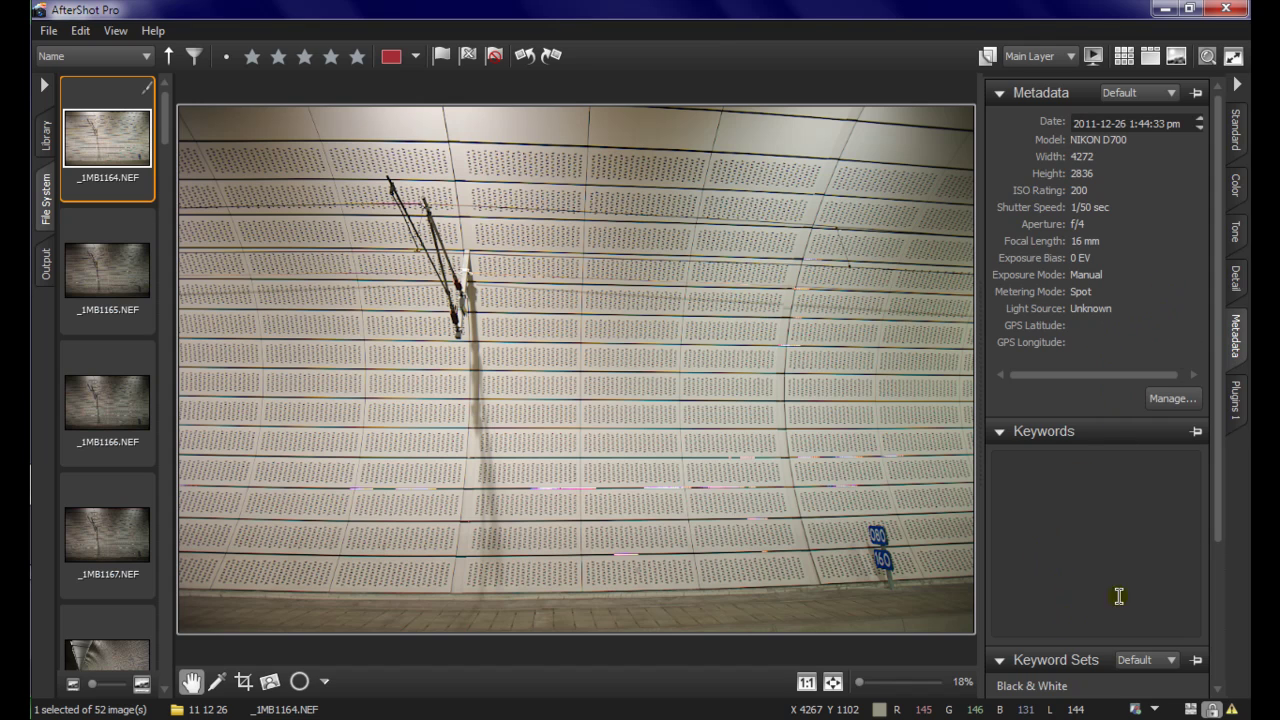
pyautogui.moveTo(1220, 515); pyautogui.dragTo(1215, 690)
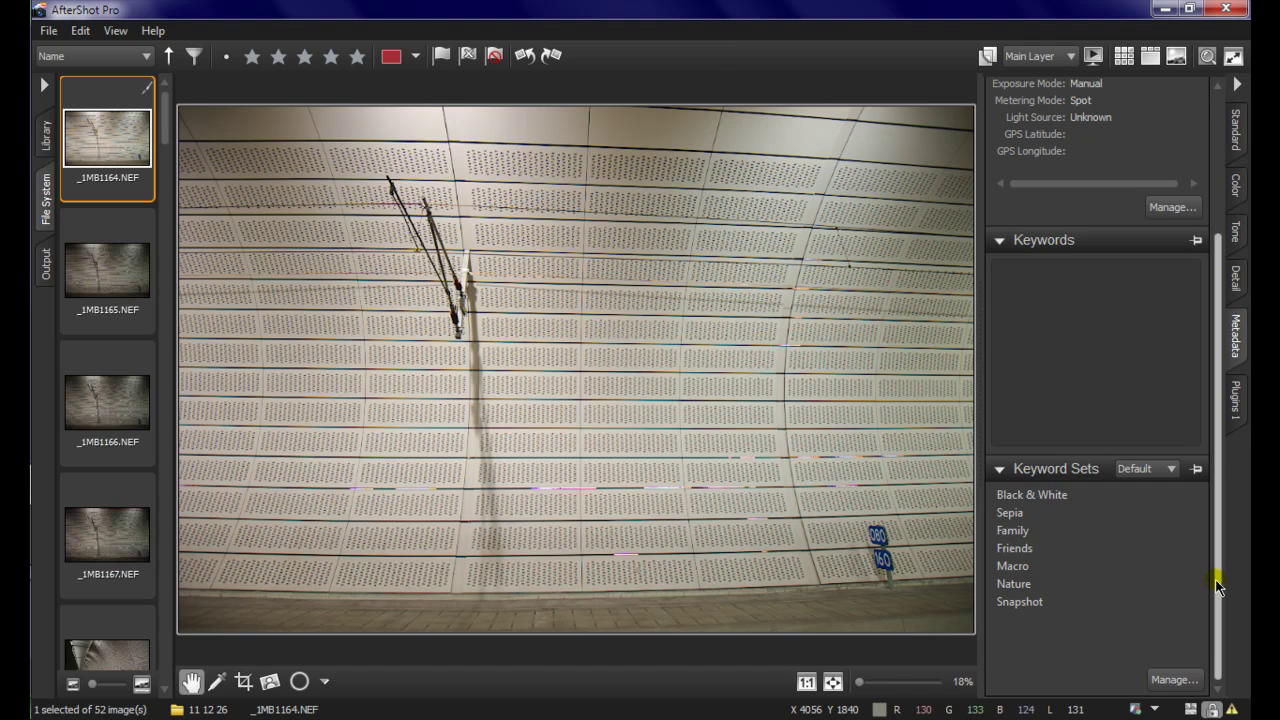
pyautogui.moveTo(1214, 571); pyautogui.dragTo(1222, 385)
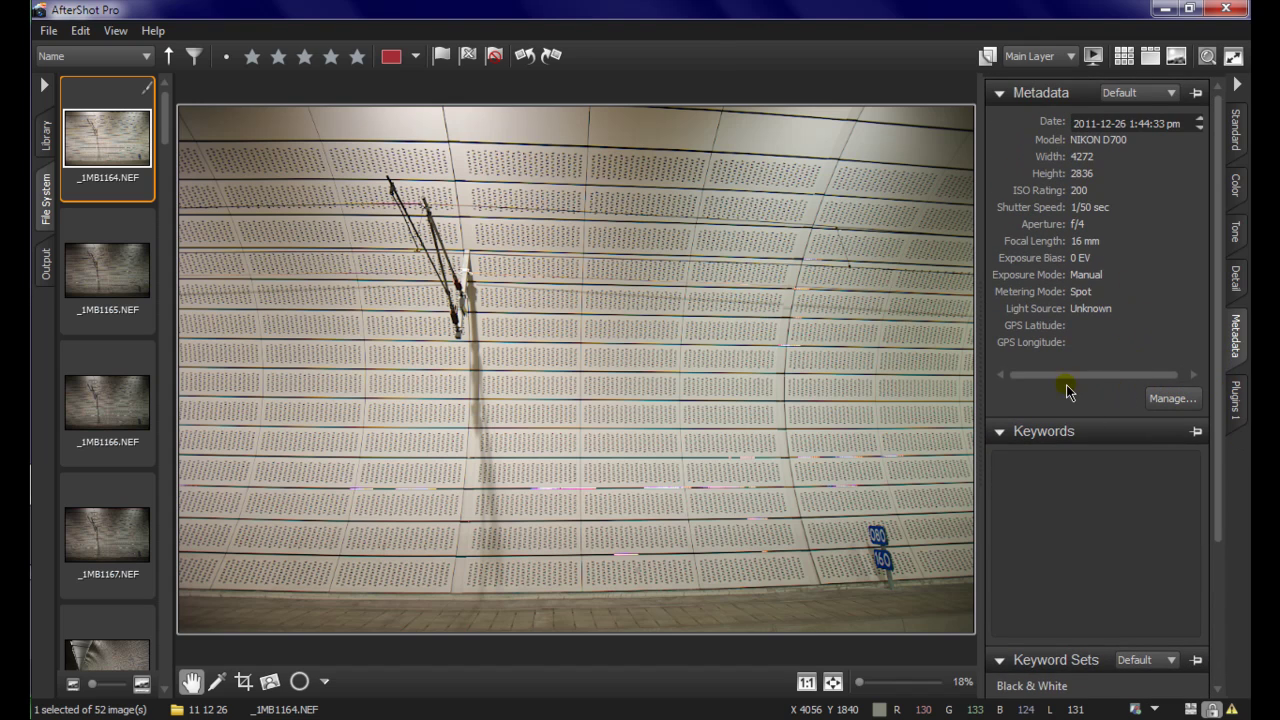
pyautogui.click(1171, 93)
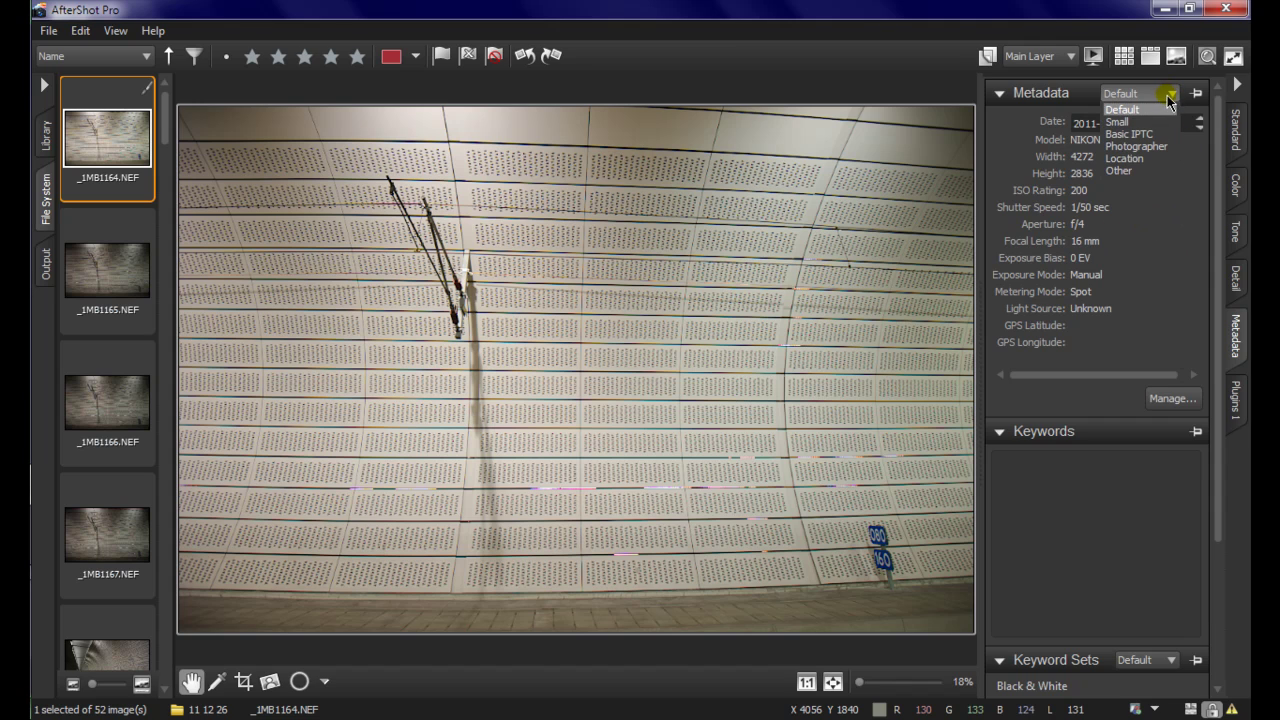
pyautogui.click(1137, 147)
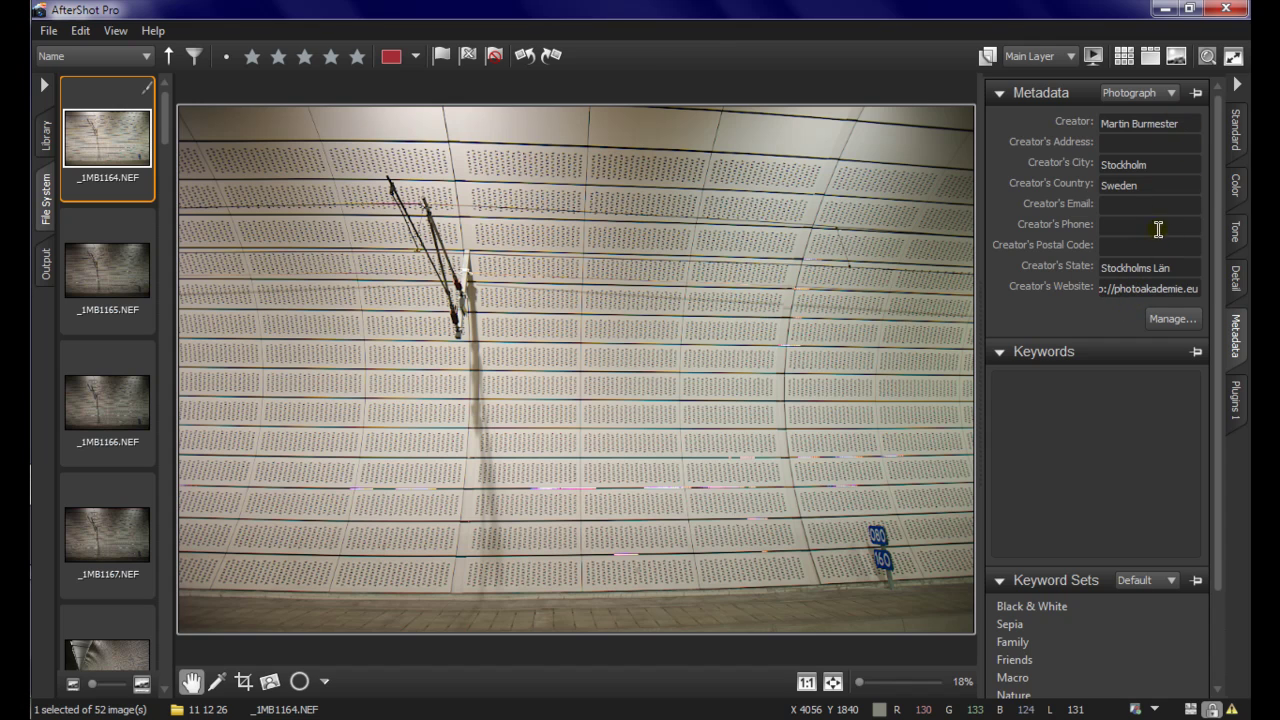
pyautogui.click(1168, 96)
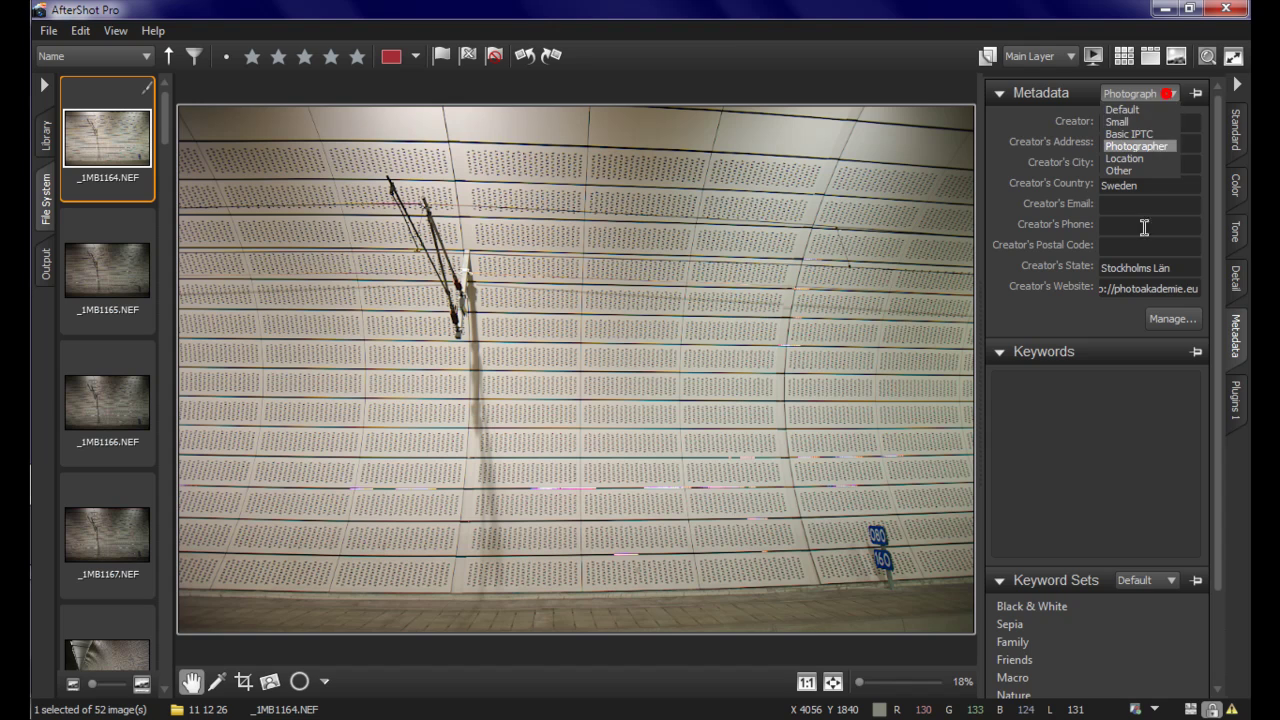
pyautogui.click(1138, 110)
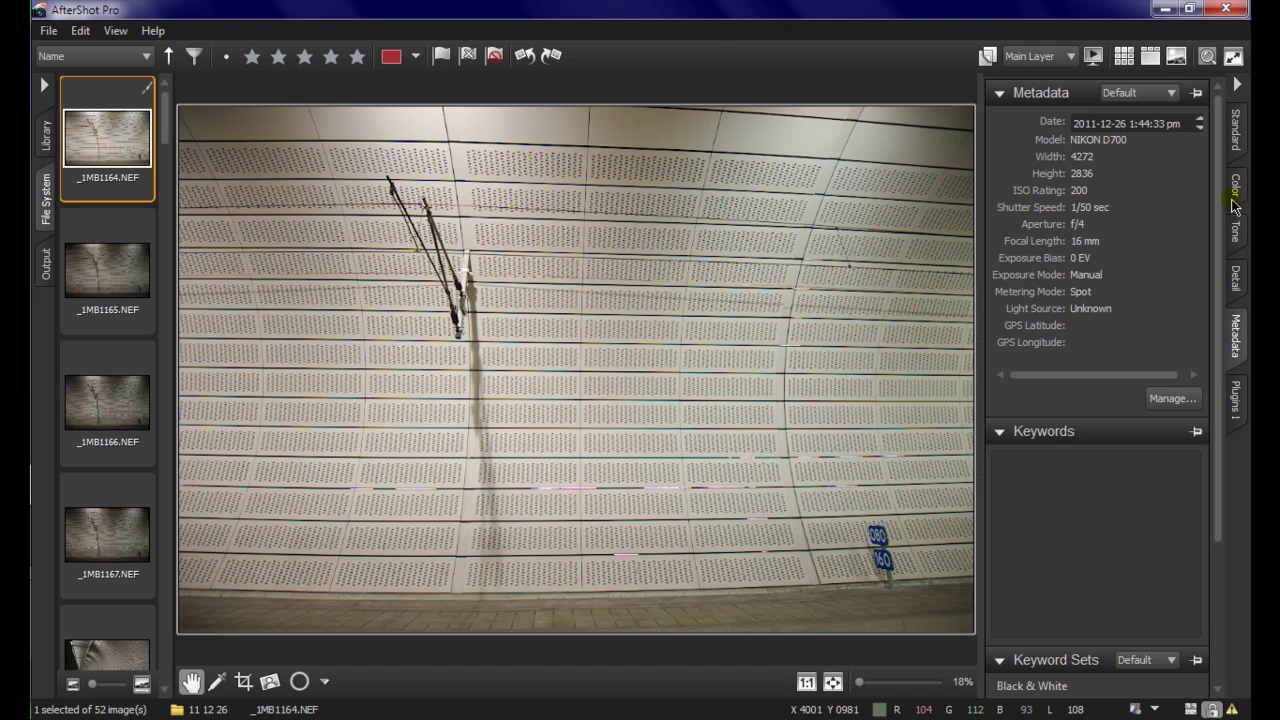
# Hide and restore the right panel, then return to Standard showing exposure 1,46, fill light 0,40, vibrance 30
pyautogui.click(1238, 85)
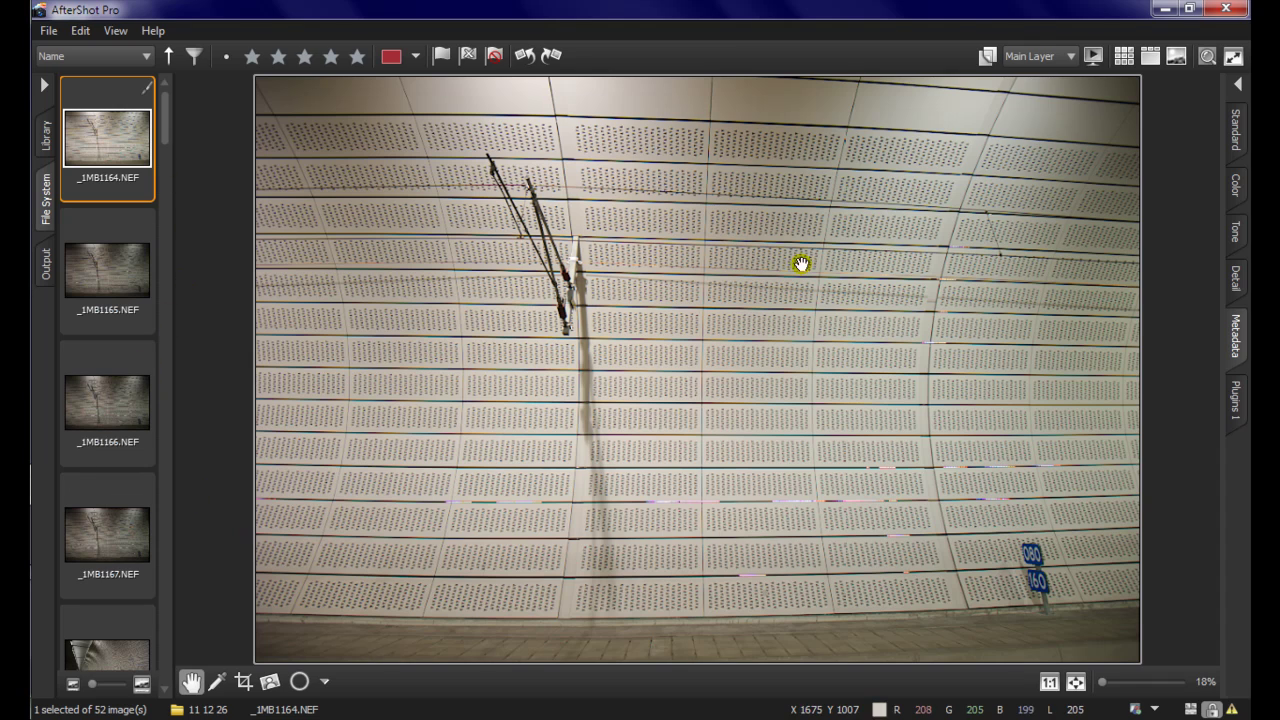
pyautogui.click(1240, 88)
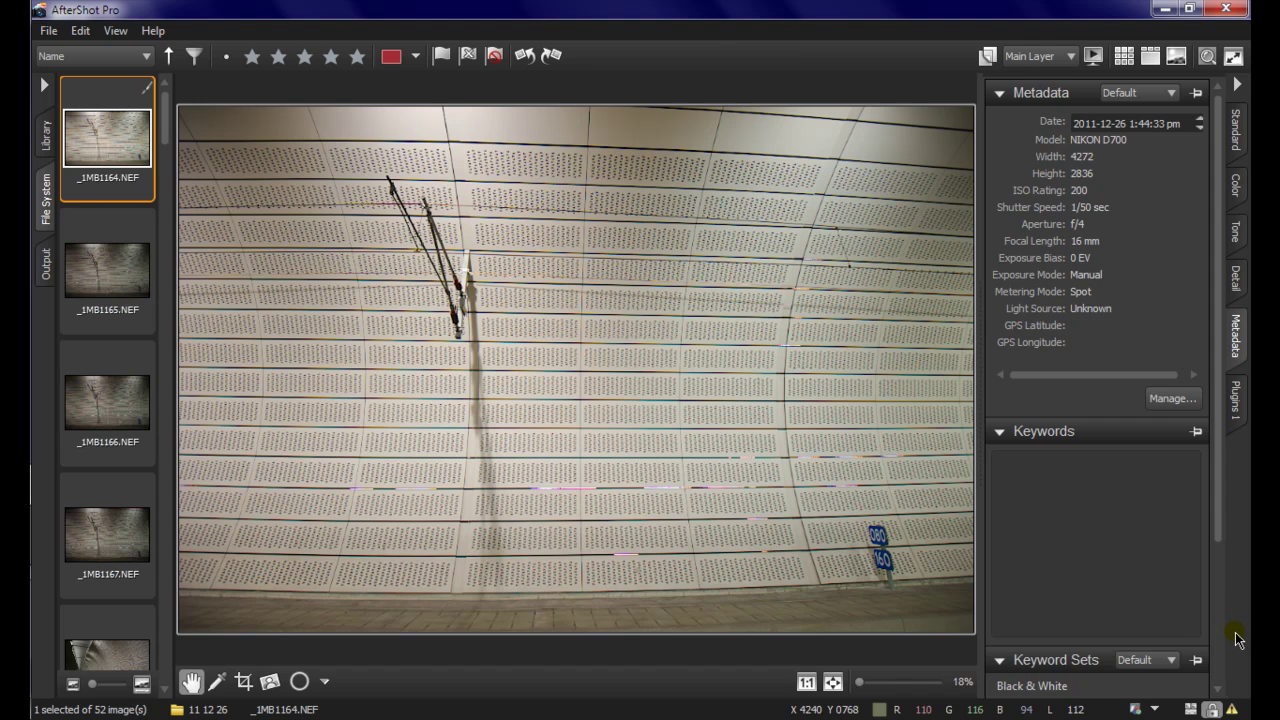
pyautogui.click(1237, 128)
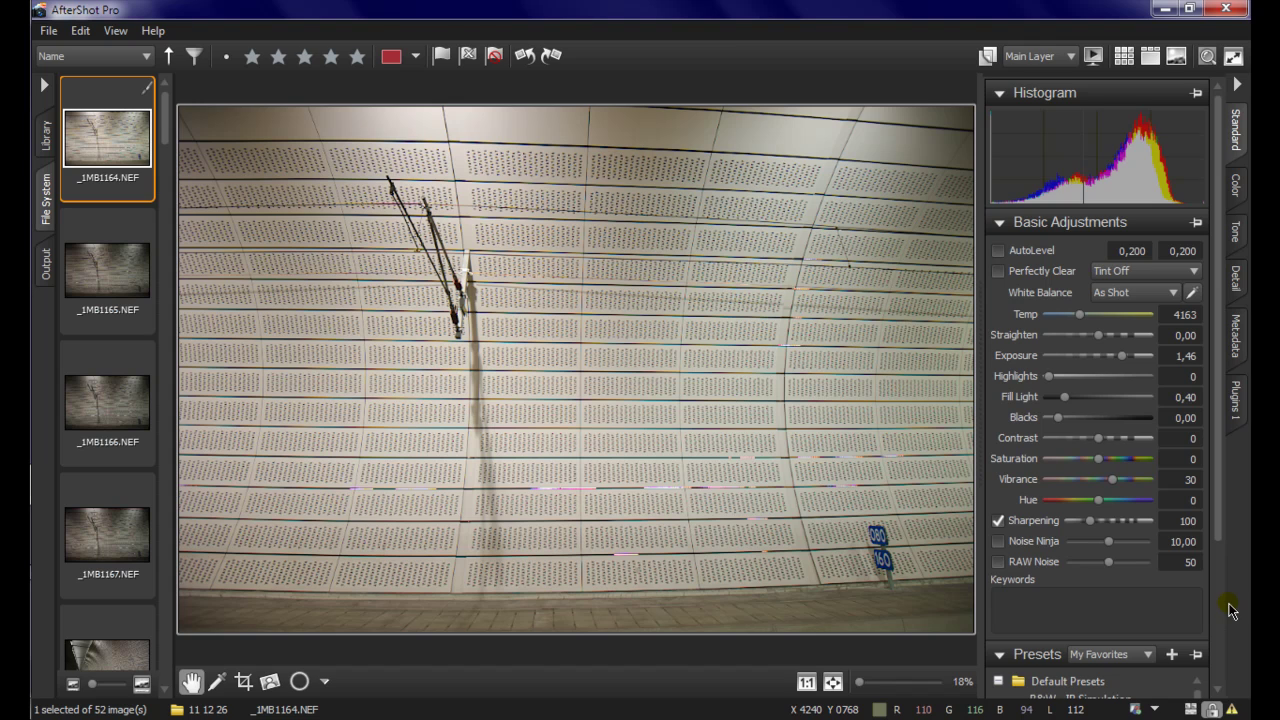
pyautogui.click(158, 31)
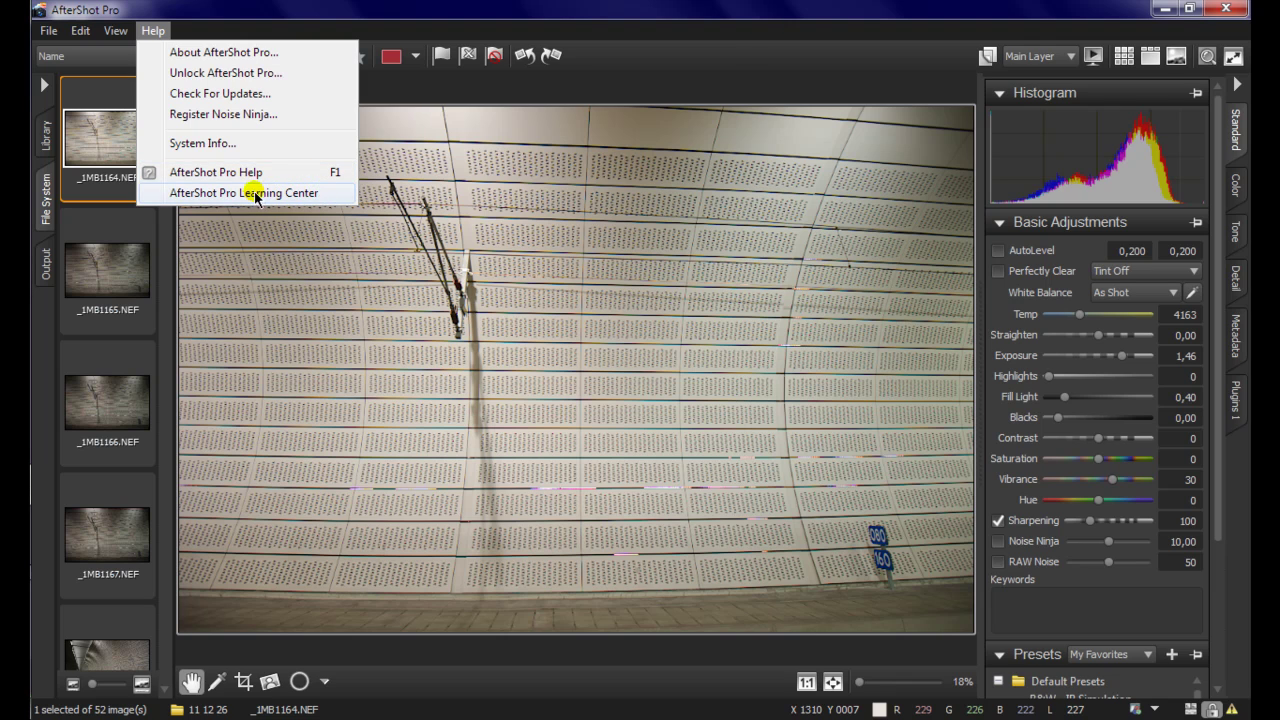
pyautogui.click(673, 80)
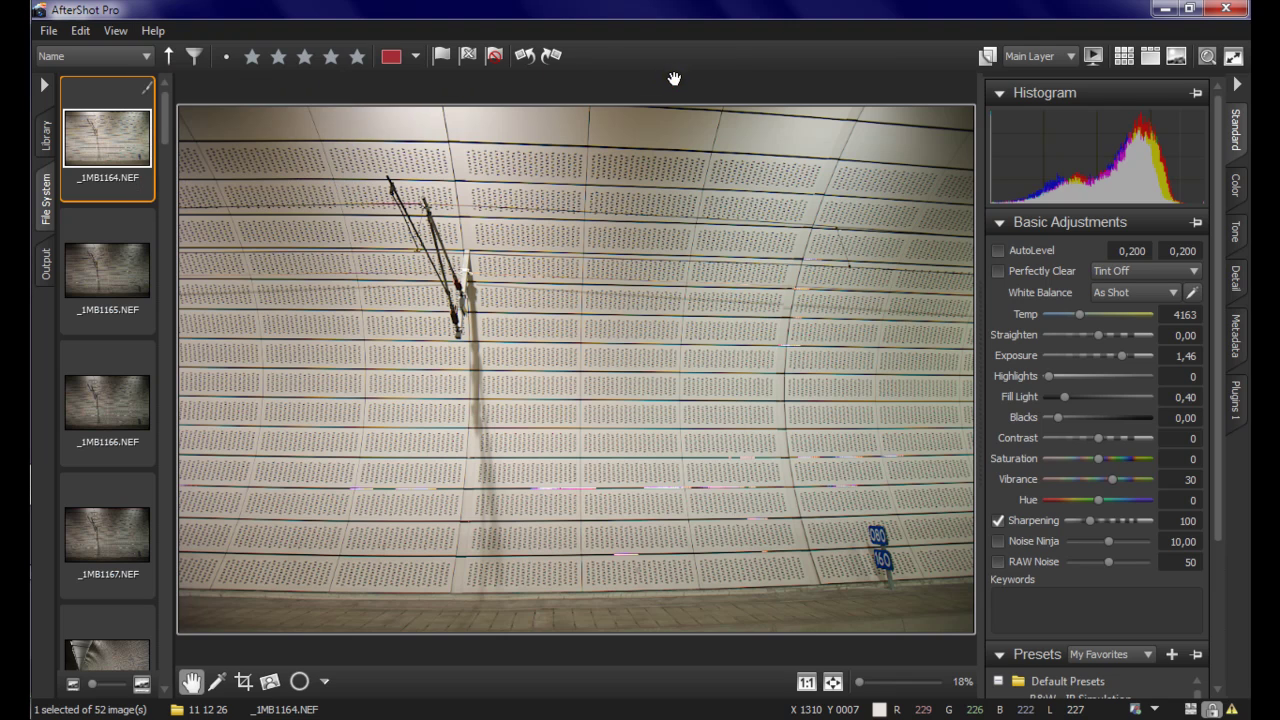